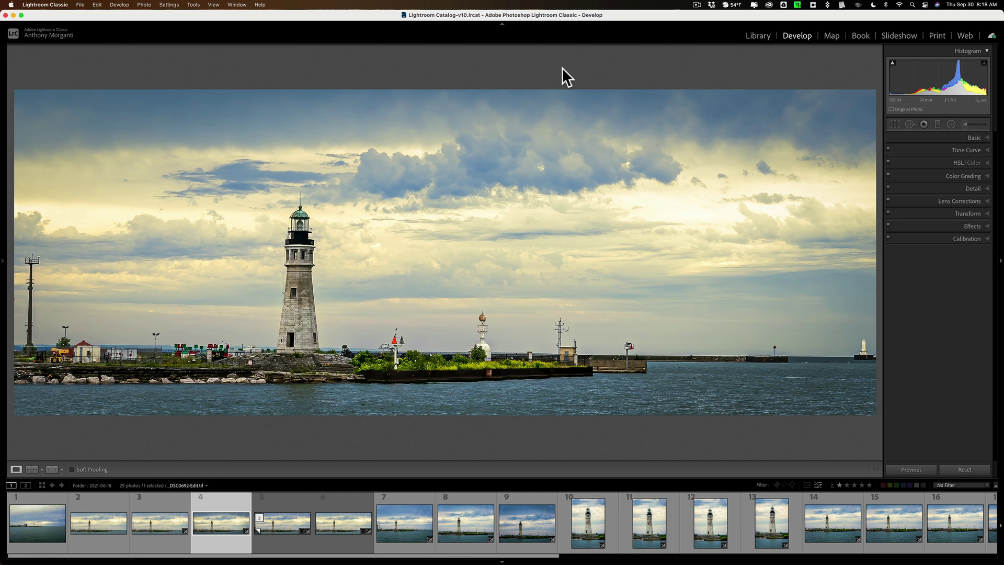
Open the Library module and select the Lightroom RAW Files parent folder in the folder list.
click(757, 35)
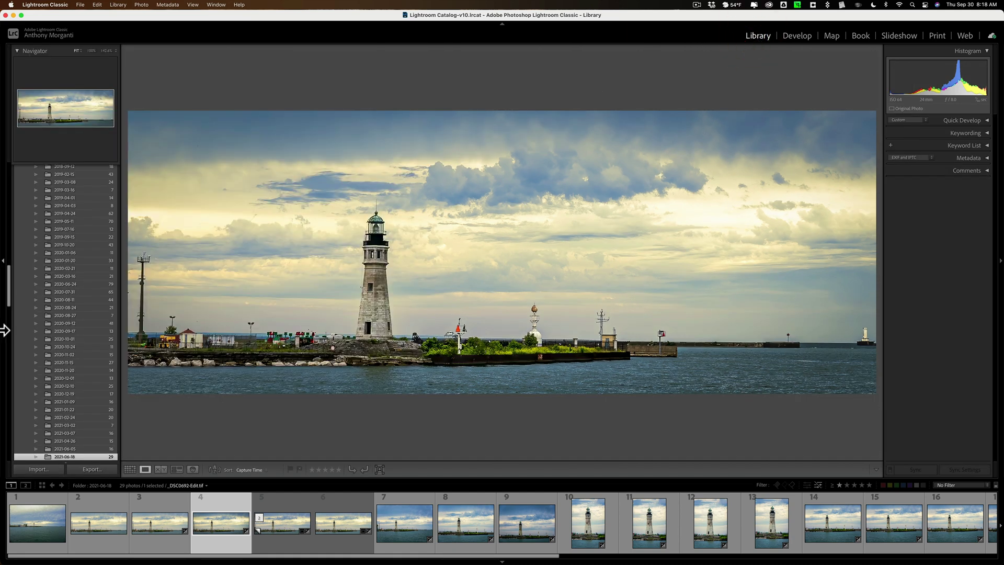
scroll(83, 290, down, 10)
scroll(83, 290, down, 15)
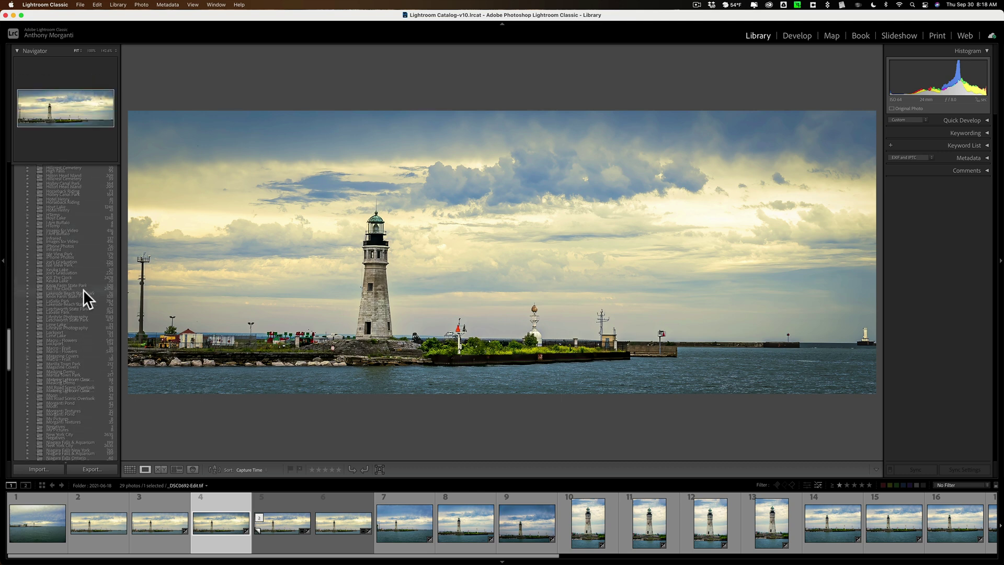
scroll(83, 289, down, 5)
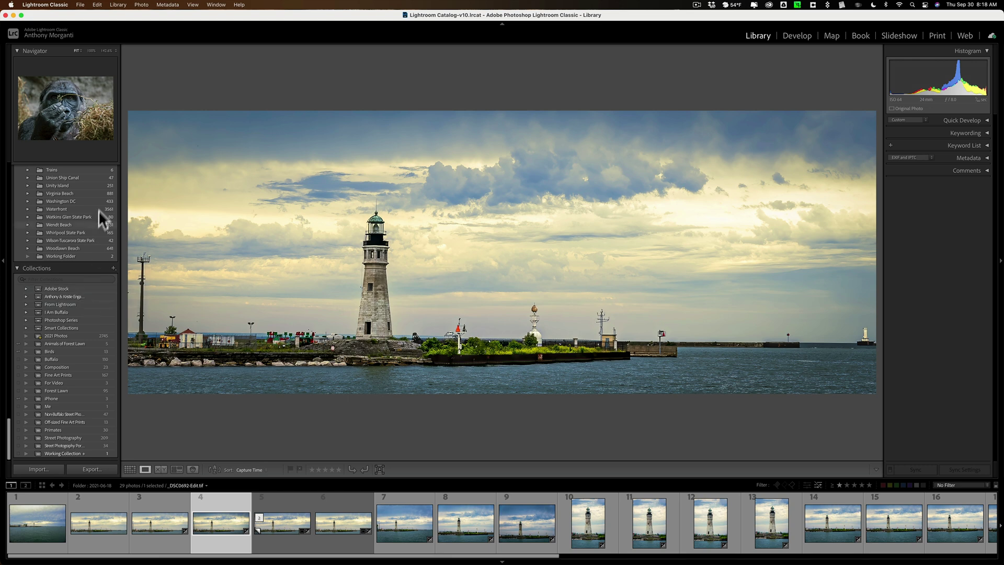
scroll(90, 214, up, 10)
scroll(90, 214, up, 15)
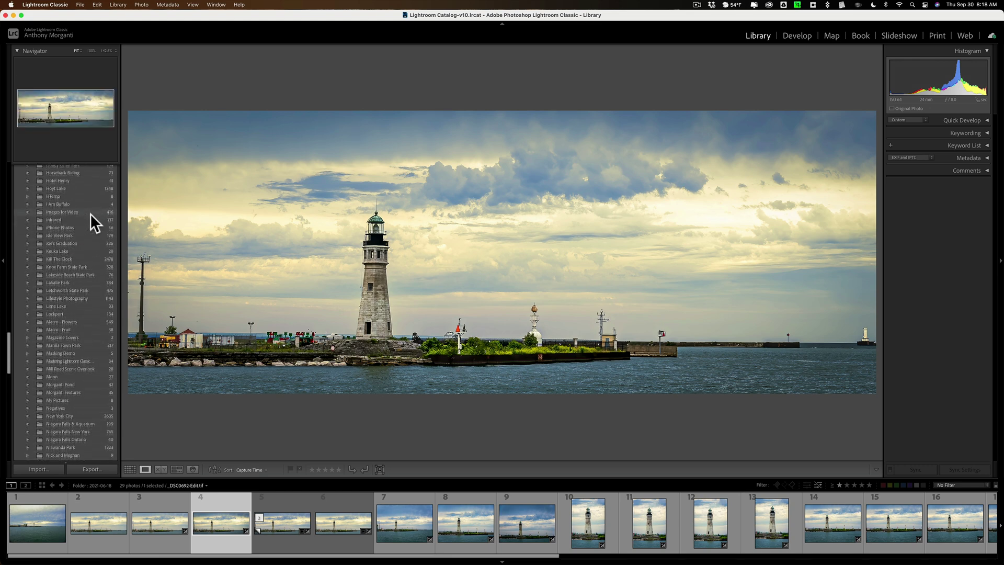
scroll(90, 214, up, 10)
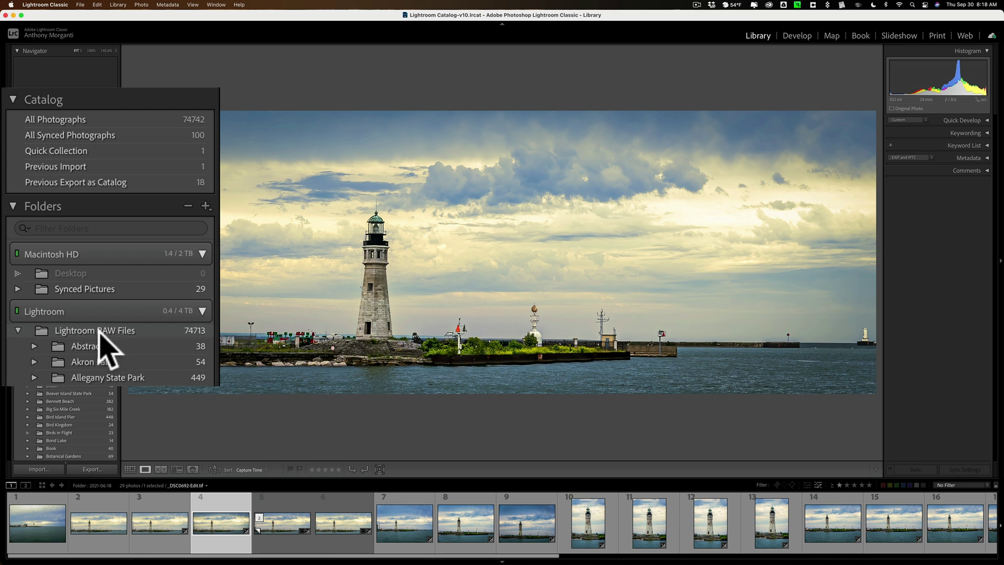
click(122, 330)
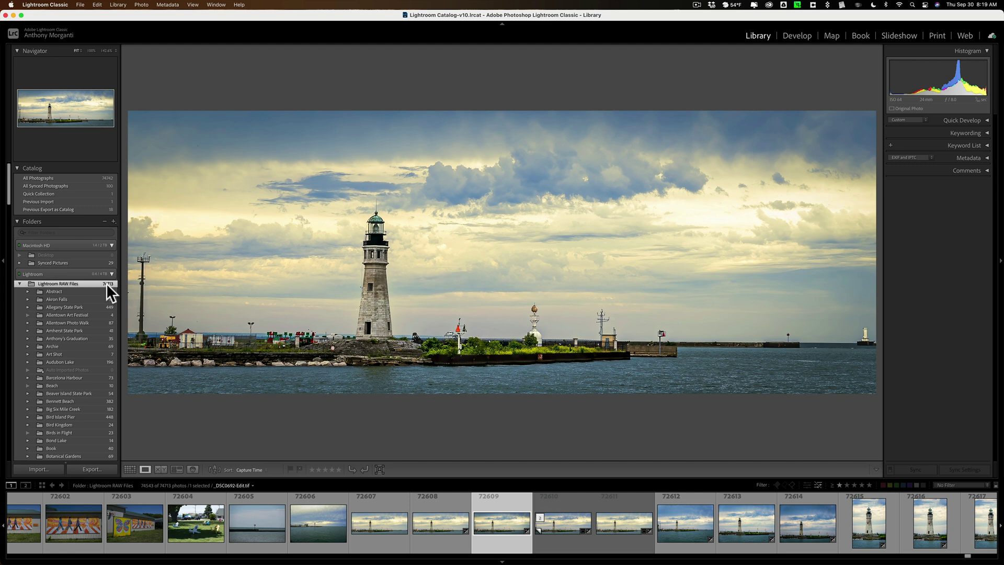
Display the folder's photos in Grid view, then hide the Library Filter bar and show it again.
key(g)
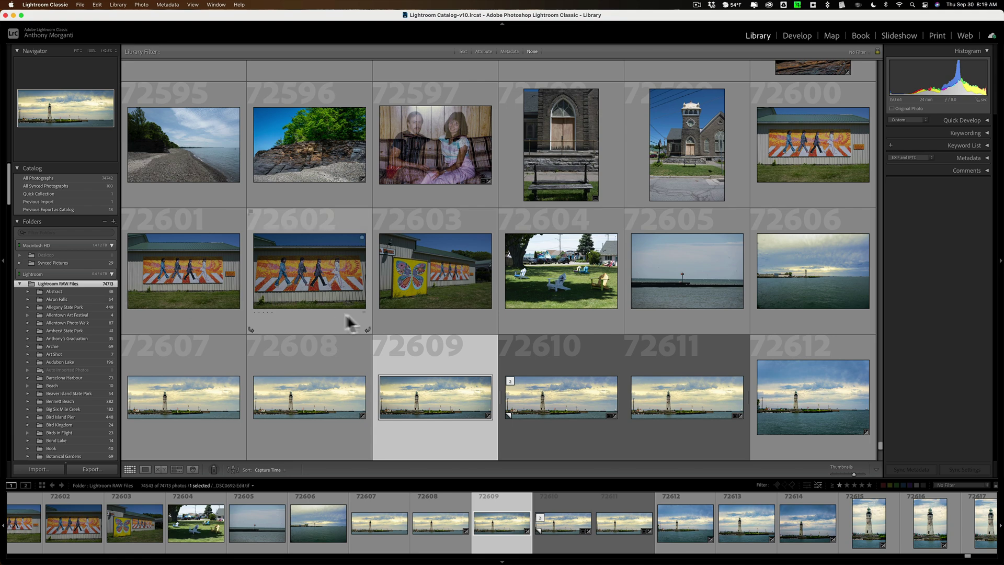
scroll(347, 316, down, 5)
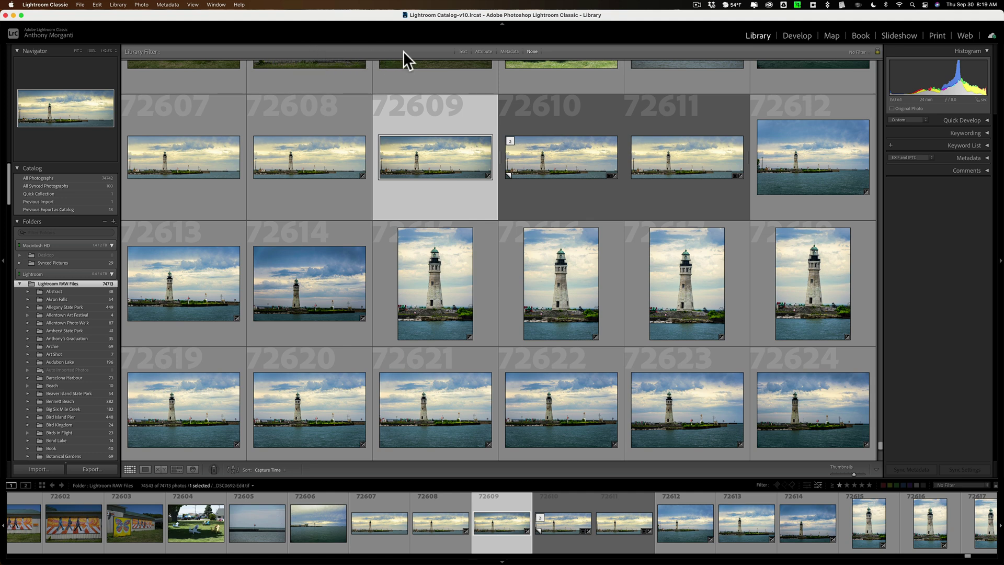
key(backslash)
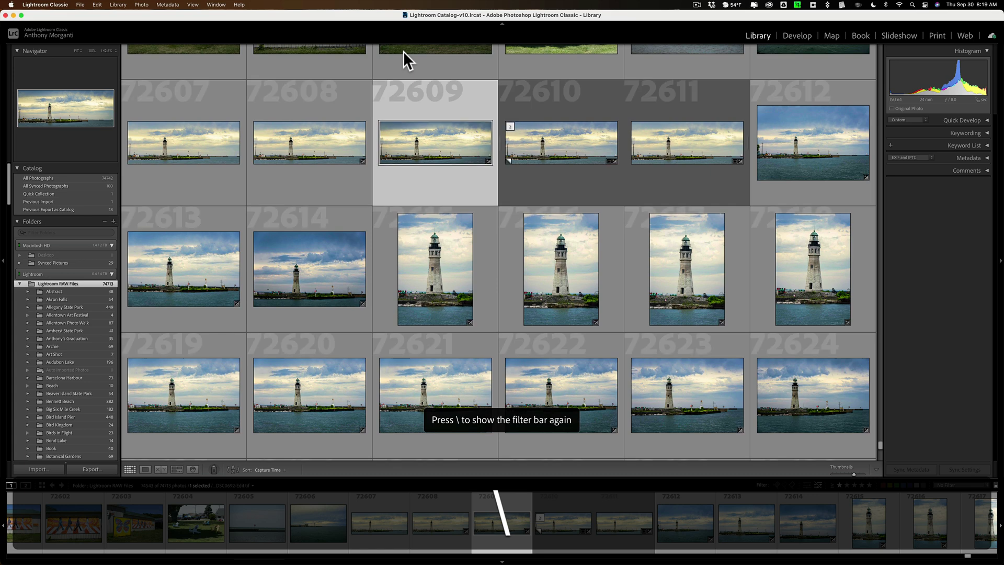
key(backslash)
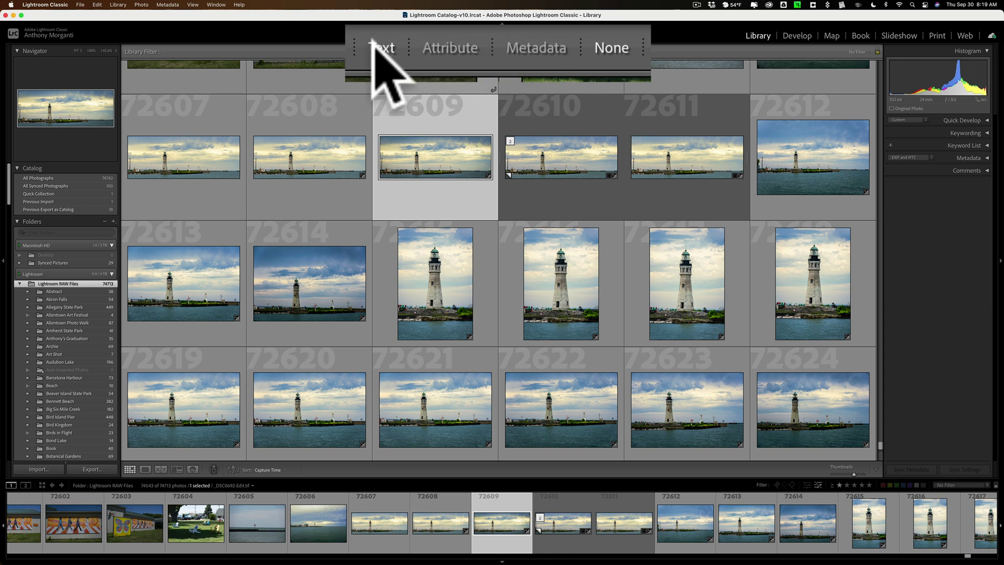
Show the text filter options, try Caption as the search field, and return it to Any Searchable Field.
click(463, 51)
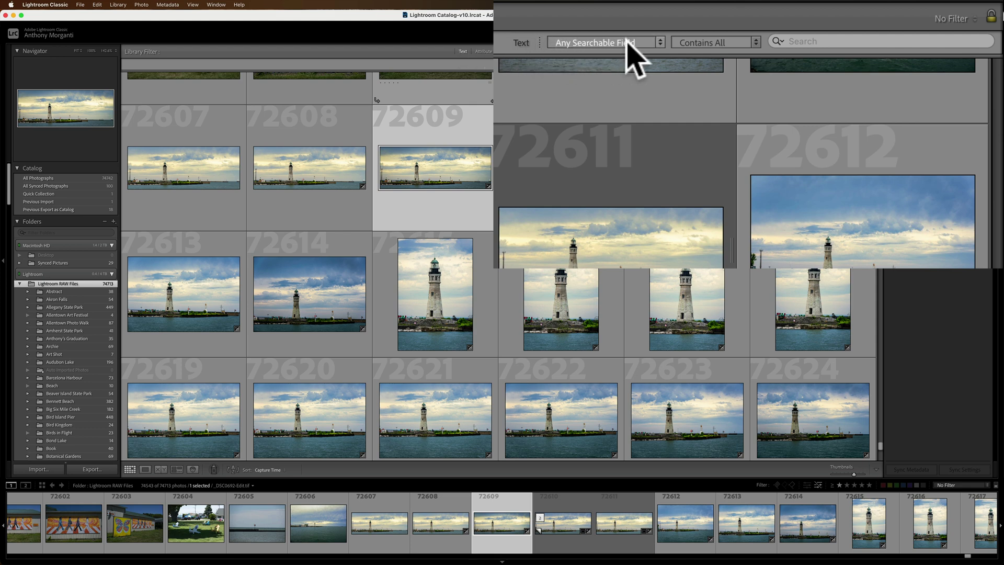
click(661, 43)
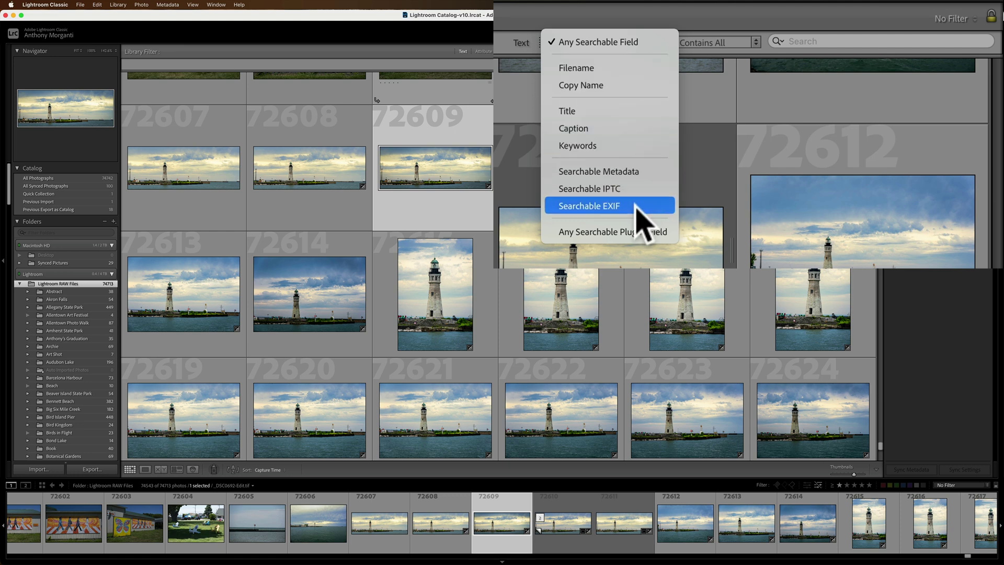
click(611, 128)
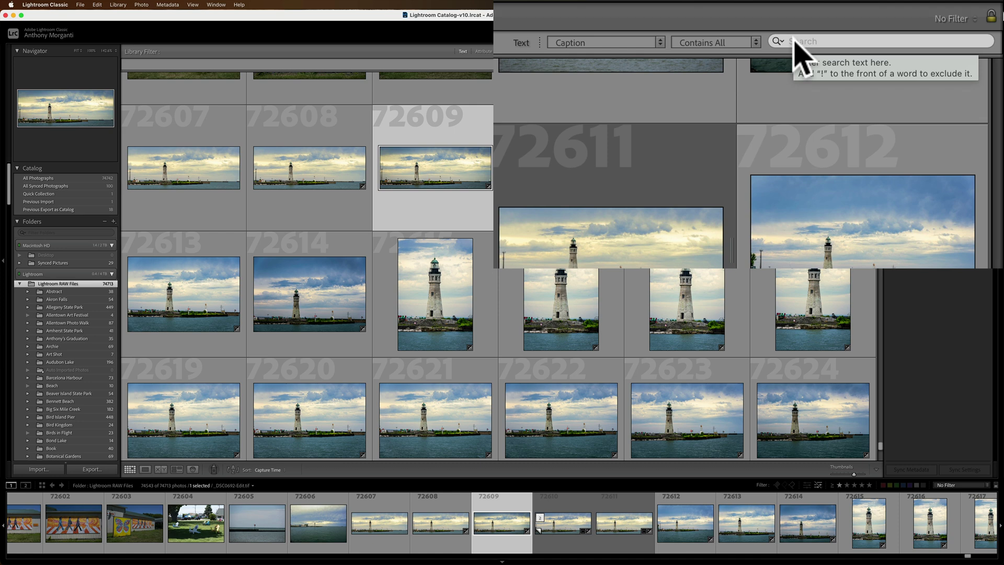
click(662, 41)
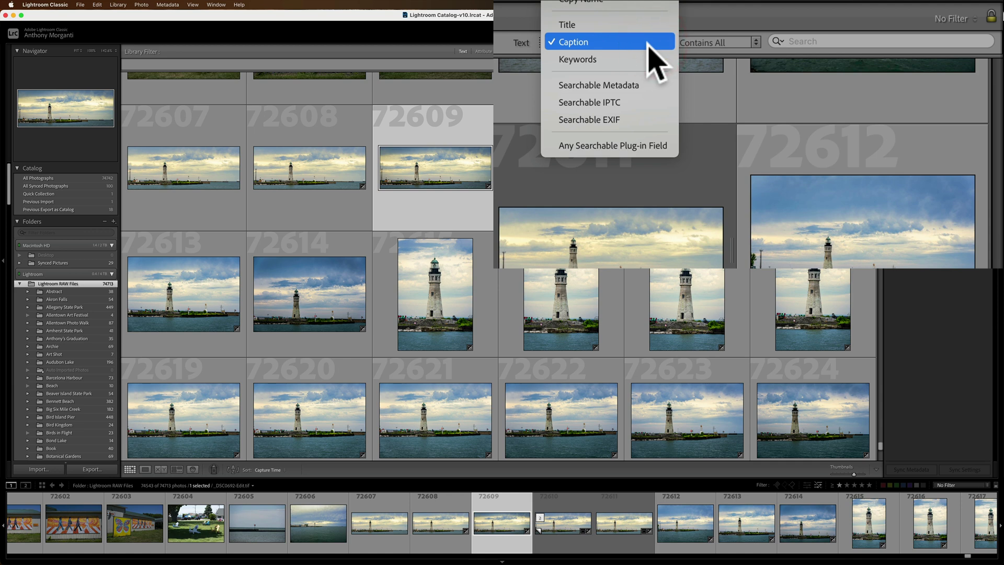
click(602, 35)
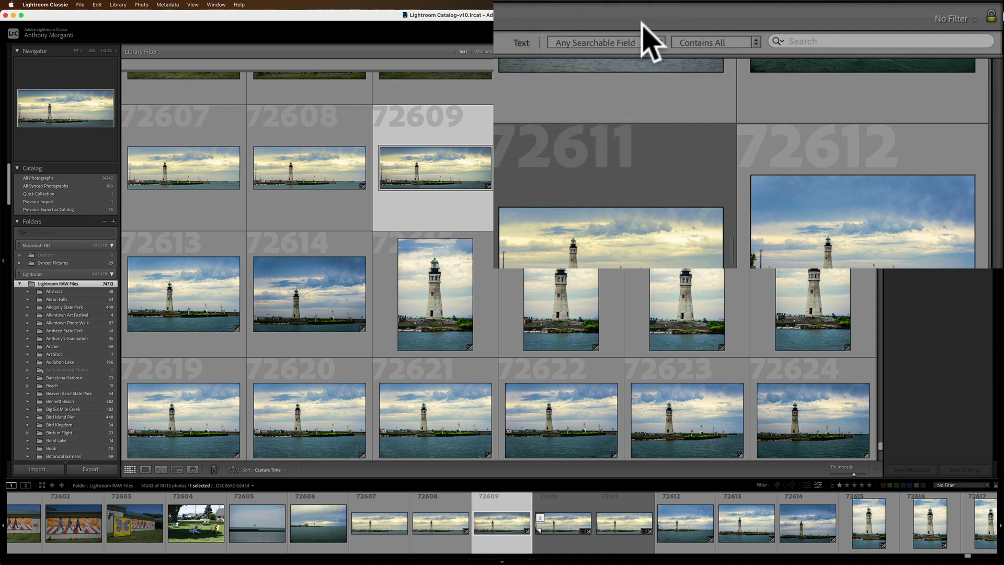
Keep the Contains All rule and search any searchable field for "think".
click(687, 43)
click(713, 42)
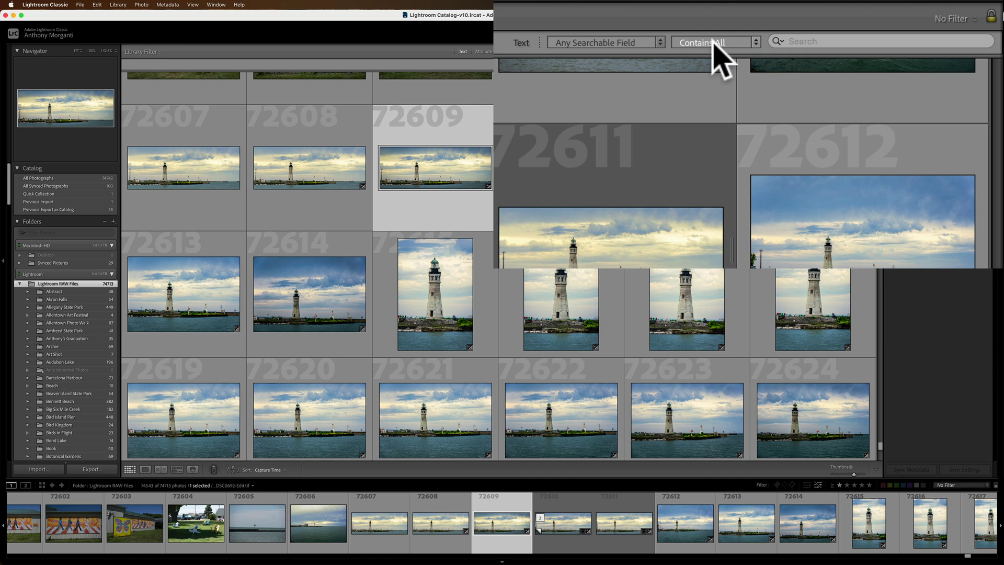
click(713, 41)
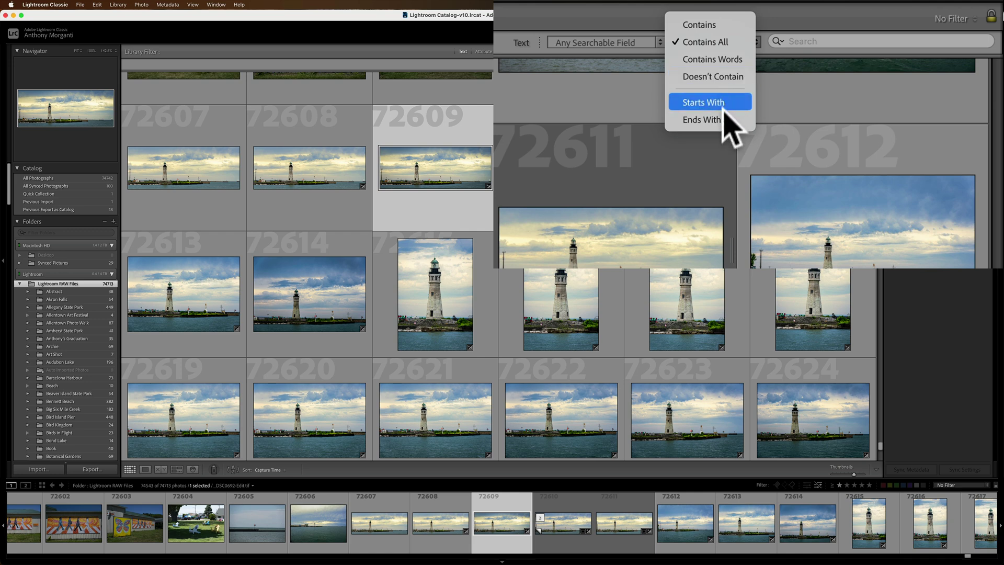
click(722, 42)
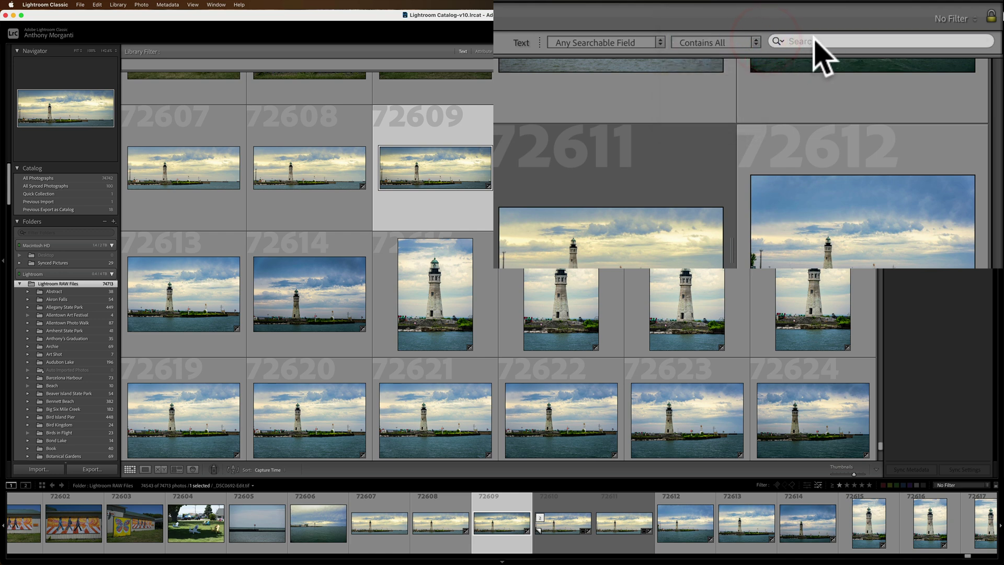
click(814, 41)
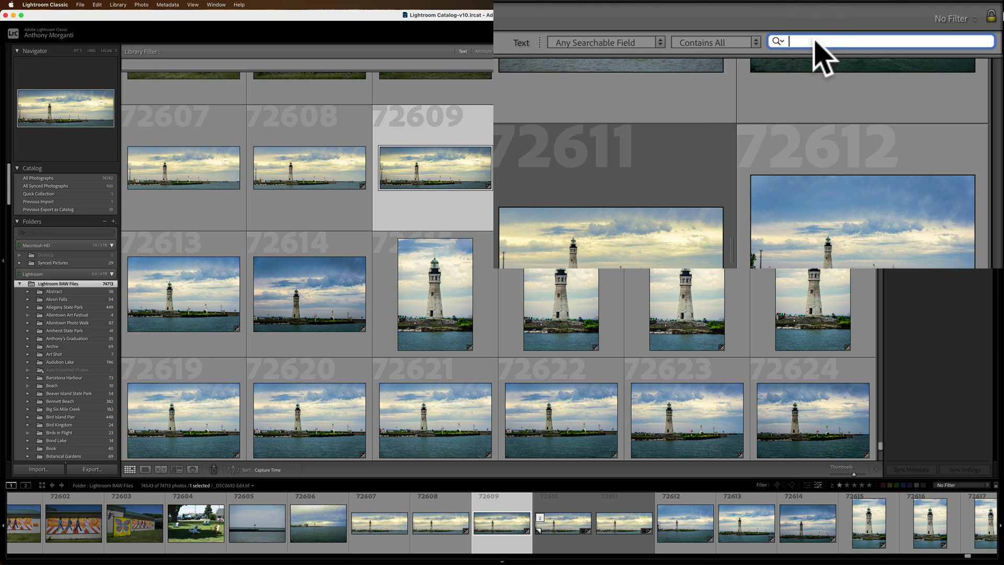
text(think)
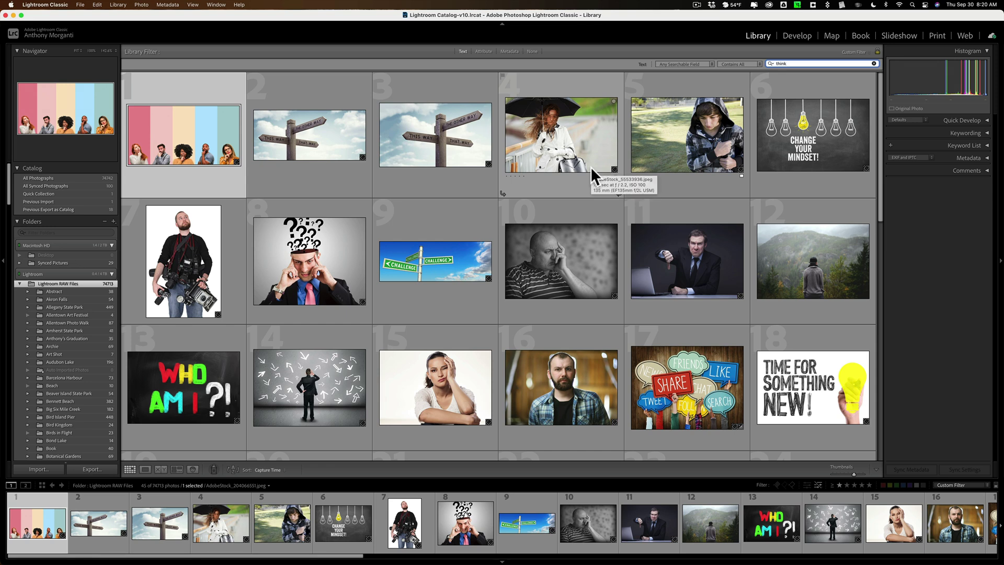
Look through the photos matching "think" and clear the search text.
scroll(591, 166, down, 1)
scroll(581, 163, up, 1)
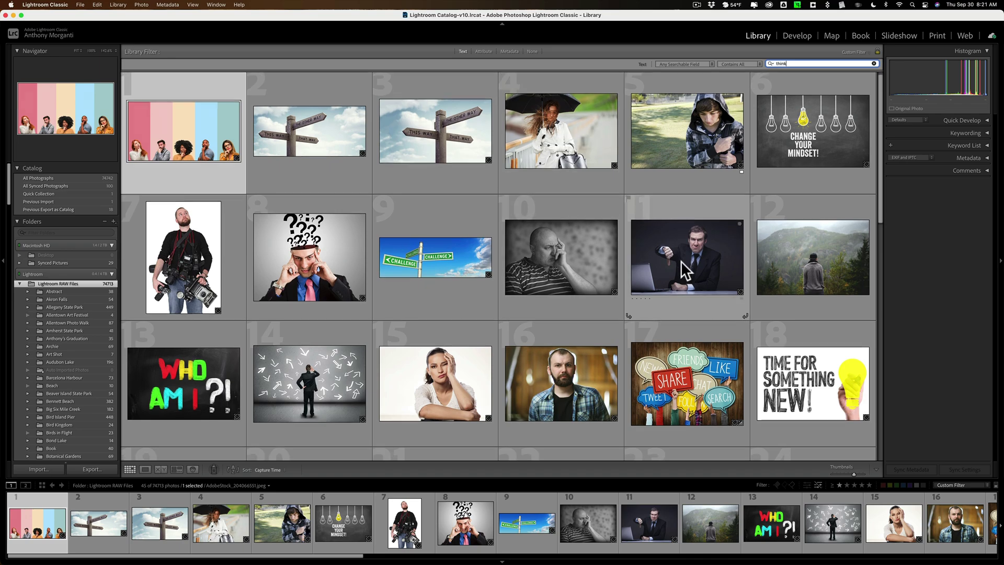
scroll(465, 306, down, 3)
scroll(486, 316, down, 15)
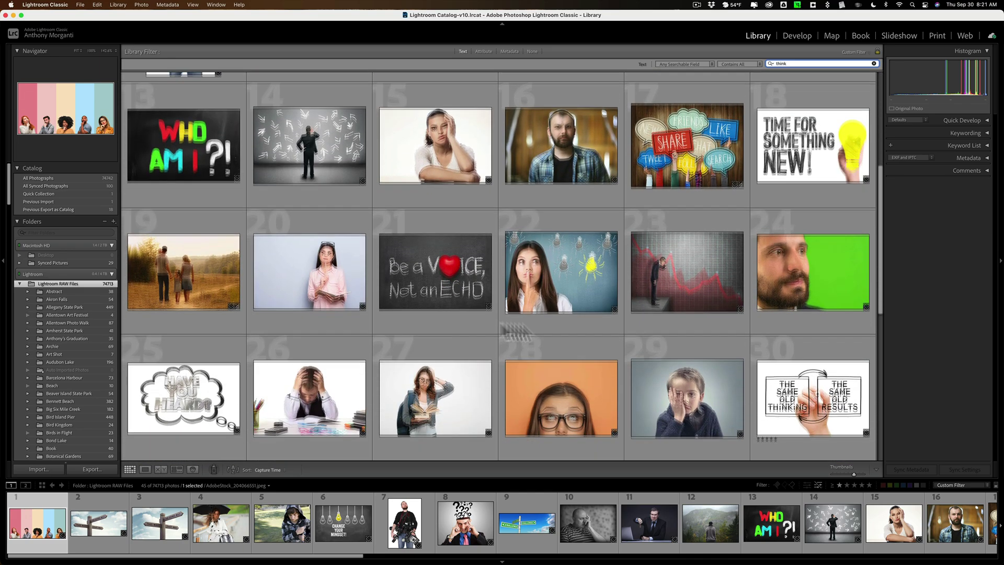
scroll(529, 222, up, 20)
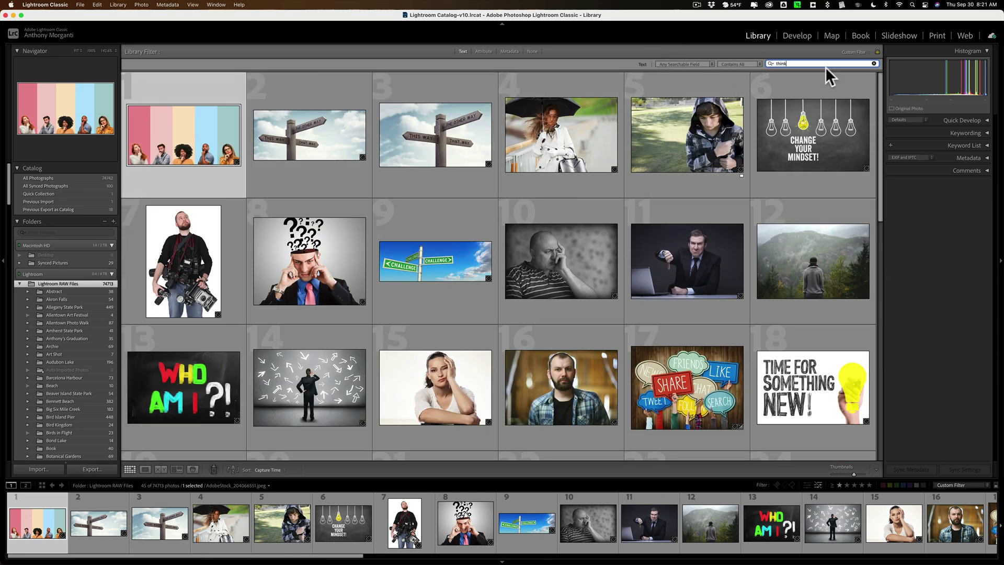
click(873, 63)
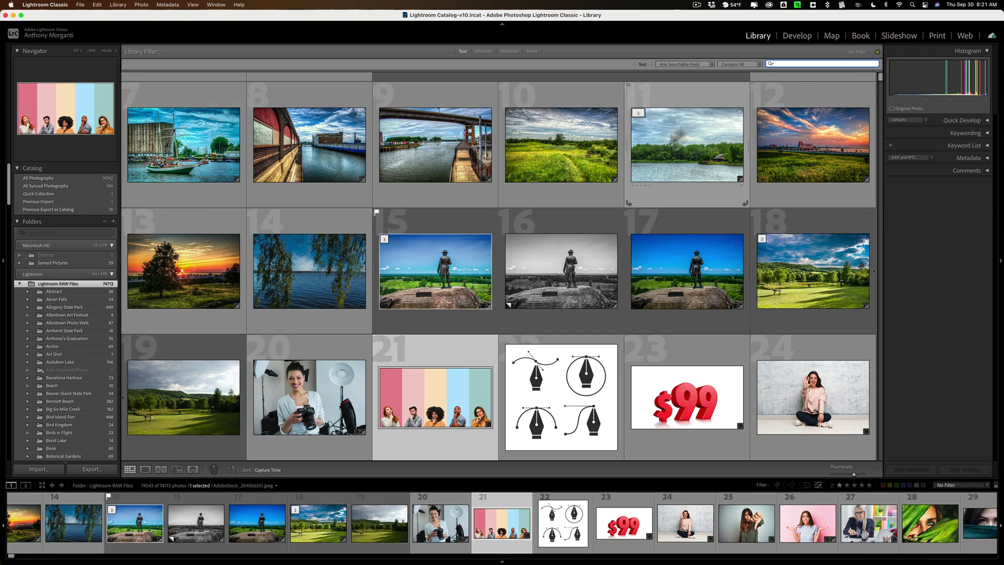
Switch to the attribute filter and try filtering by one star and higher, and by rejected flag, clearing each filter.
click(478, 51)
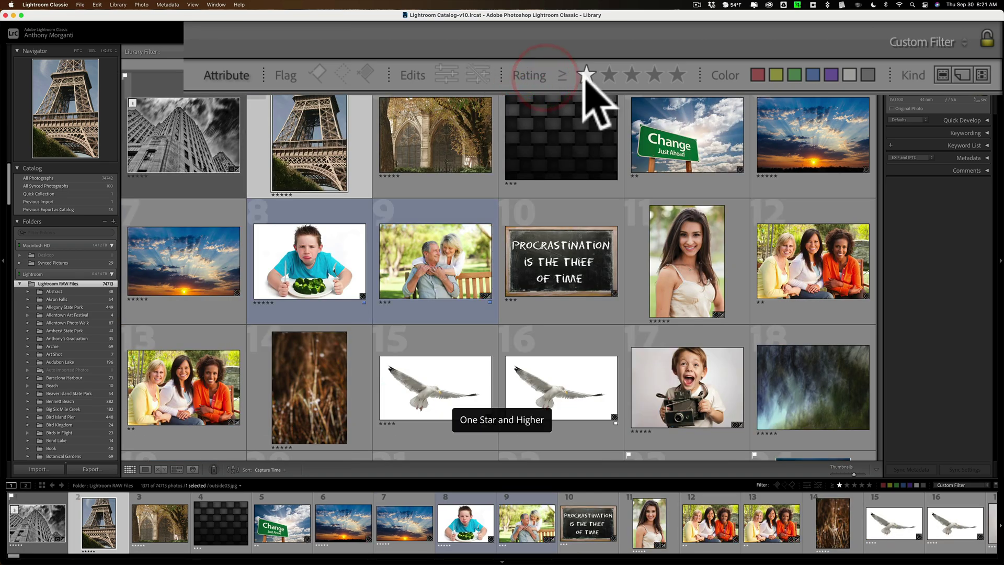
click(584, 73)
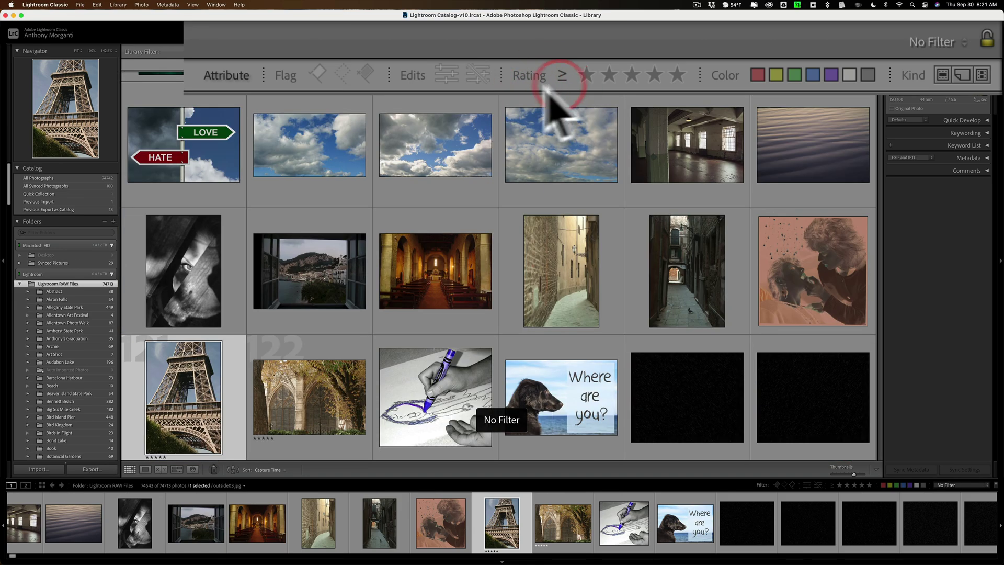
scroll(620, 99, up, 5)
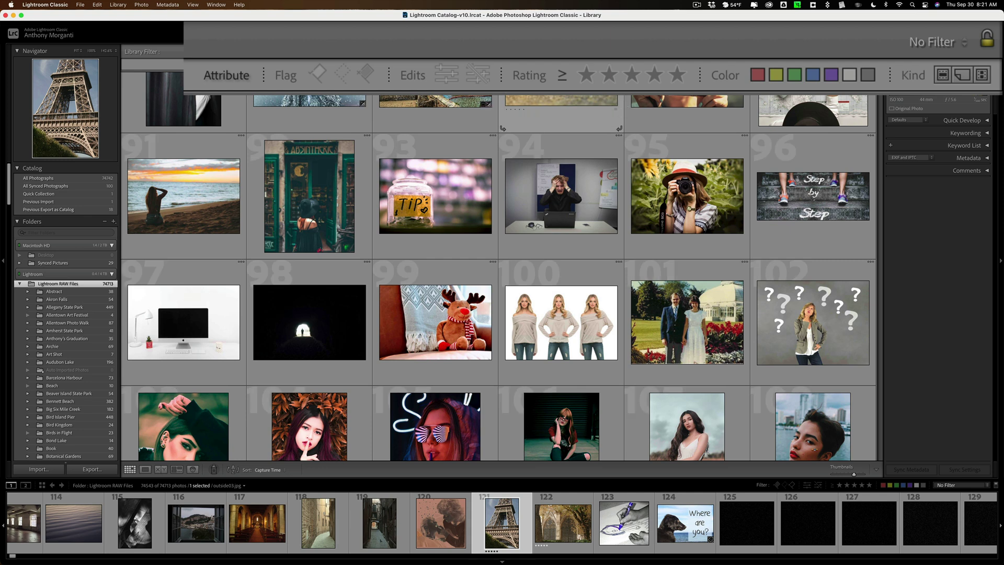
click(365, 73)
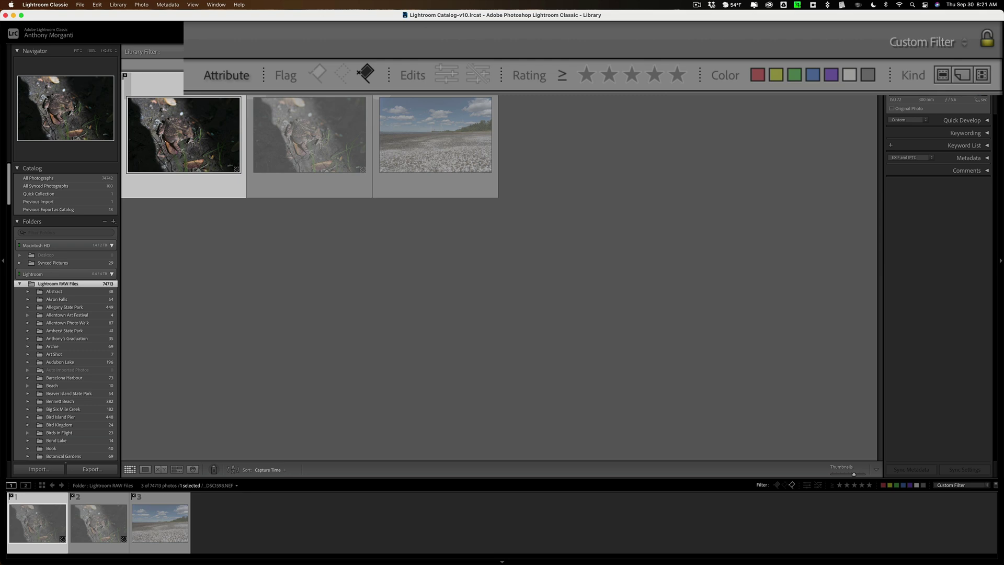
click(365, 72)
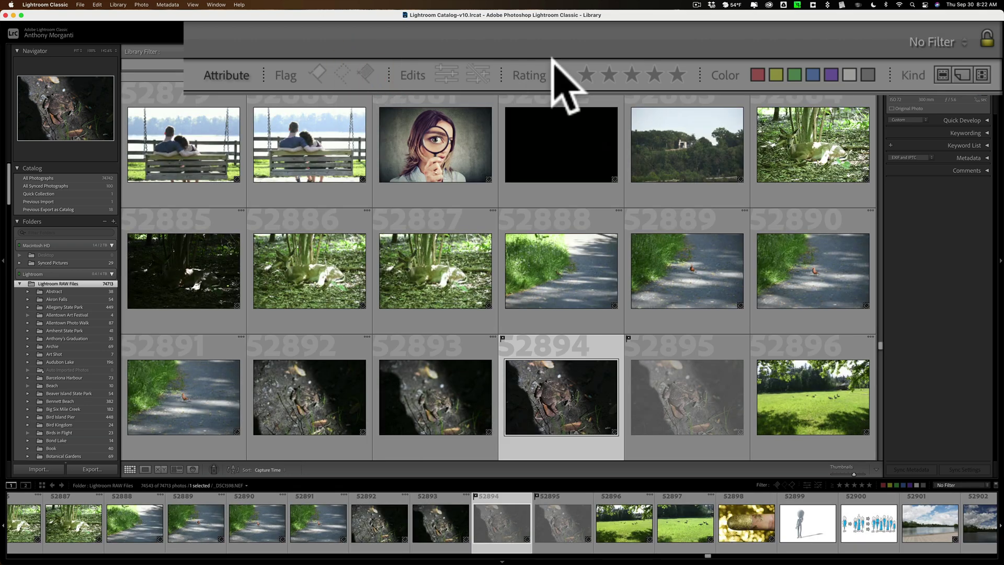
Filter the folder to flagged, edited photos with a rating equal to three stars.
click(323, 72)
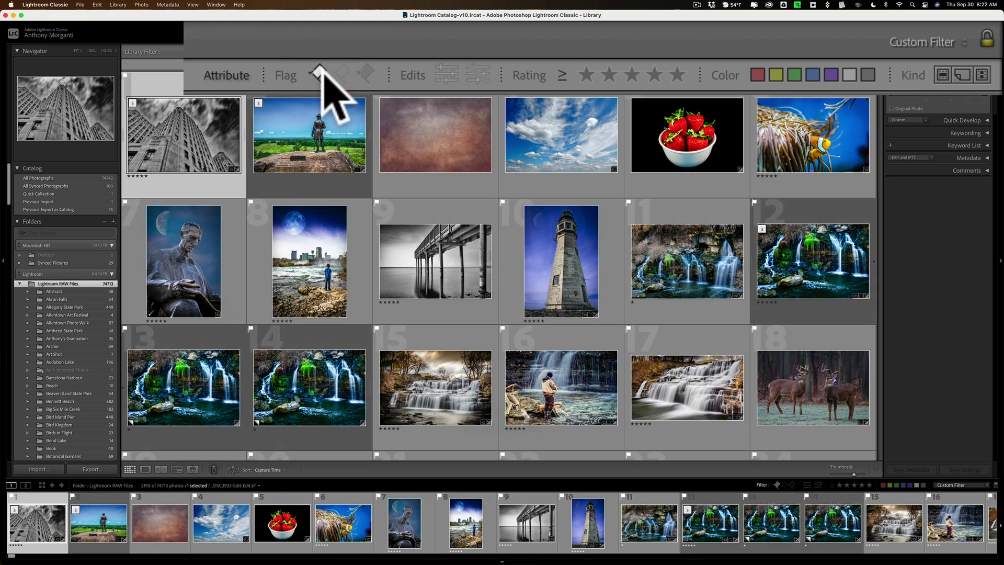
click(446, 74)
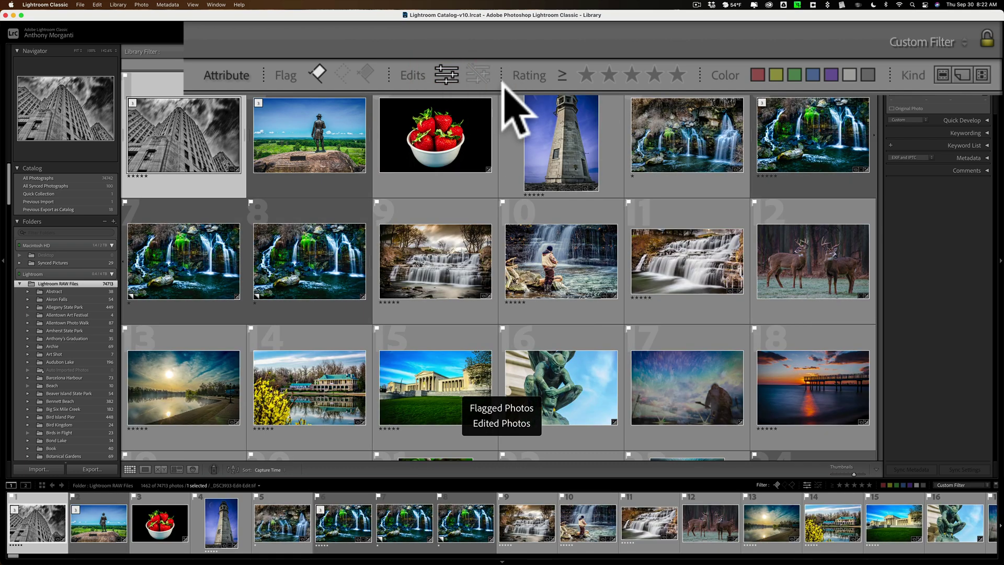
click(632, 74)
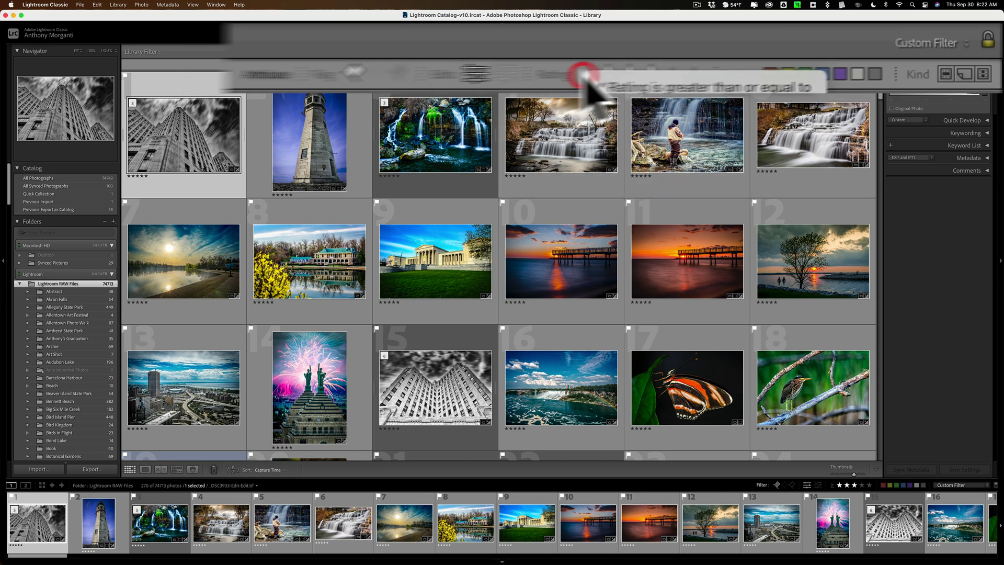
click(724, 64)
click(733, 84)
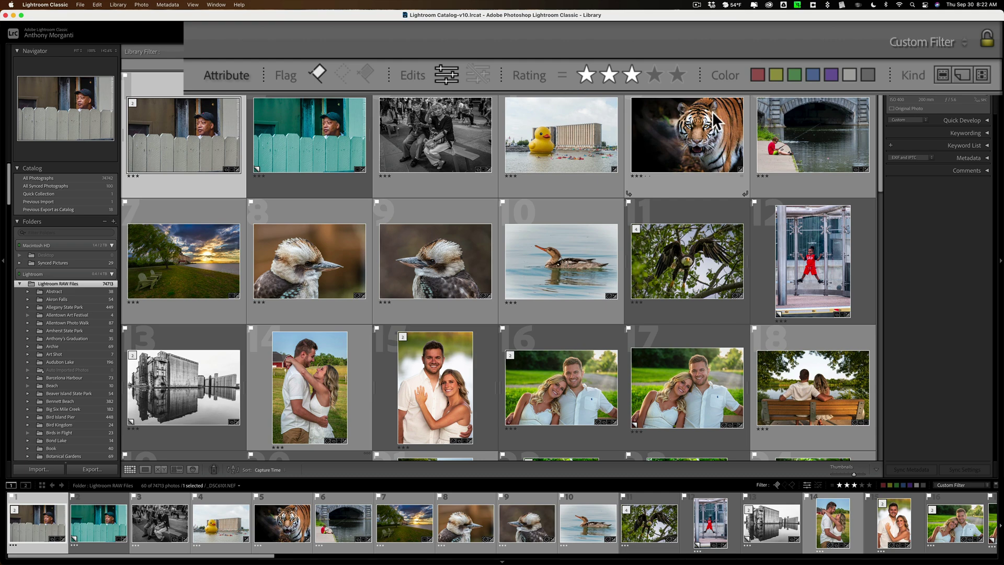
Try adding the yellow color label to the filter, remove it, and filter by the blue label instead.
click(776, 74)
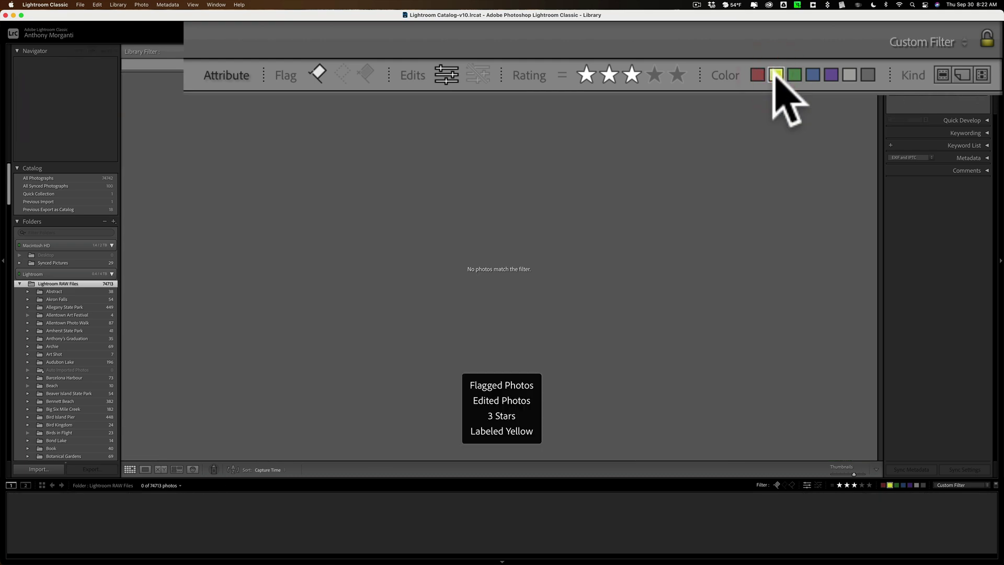
click(775, 75)
click(813, 75)
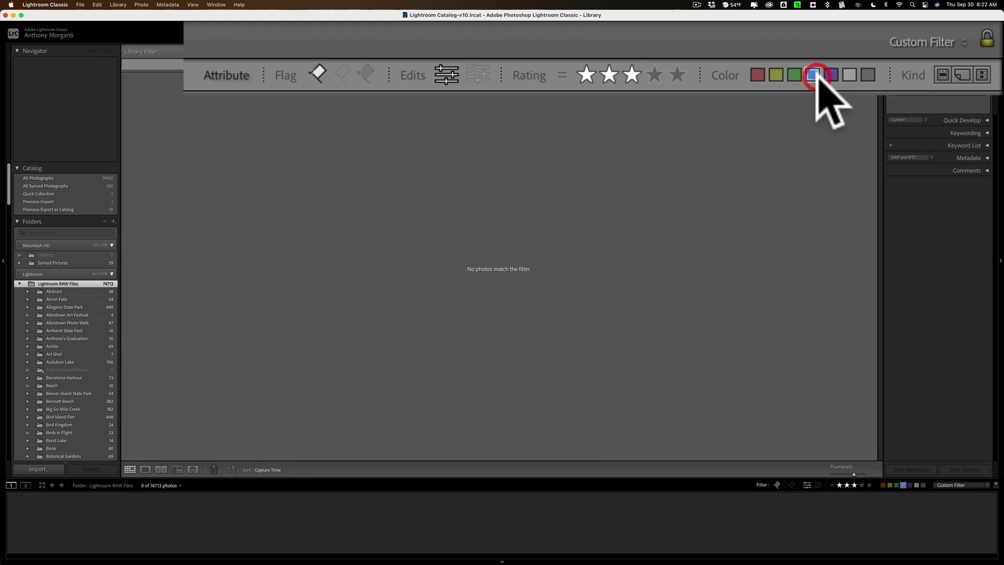
Swap the blue label filter for yellow and change the rating condition to greater than or equal to three stars.
click(814, 75)
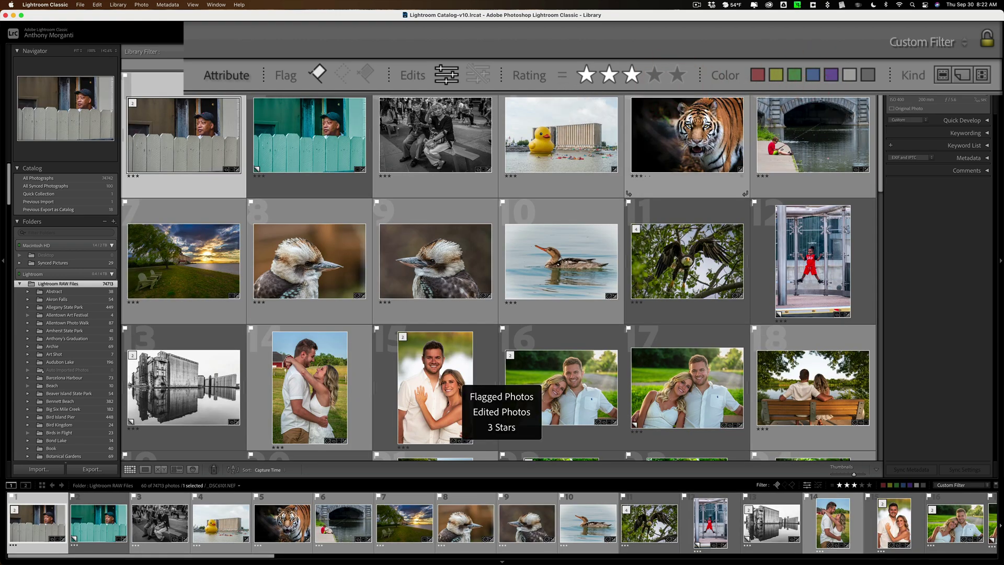
click(776, 75)
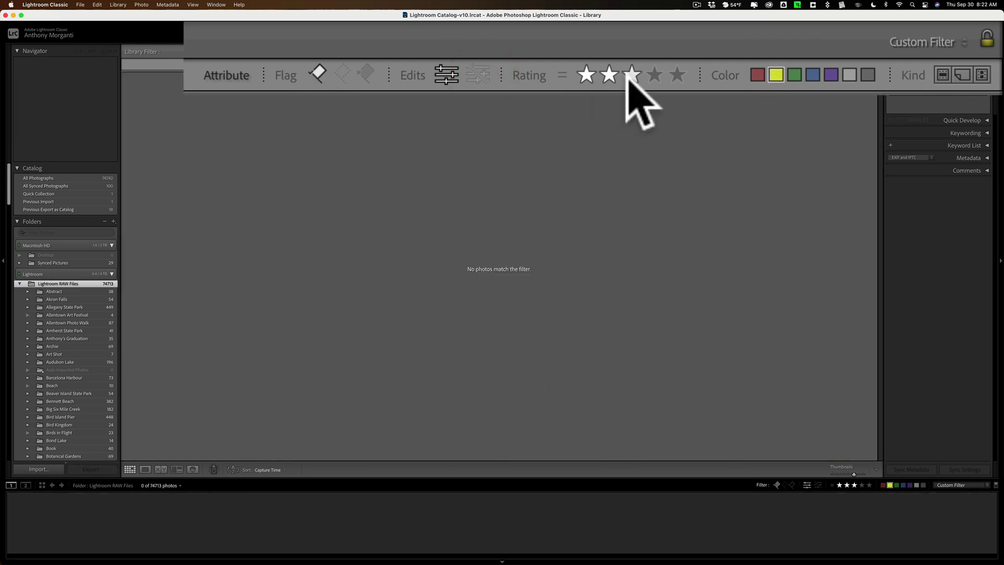
click(561, 74)
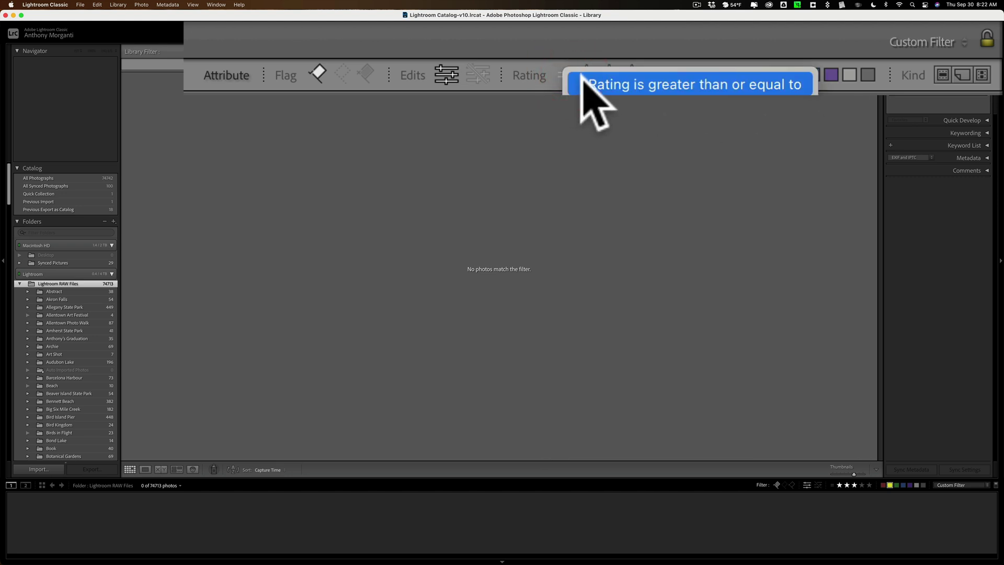
click(586, 84)
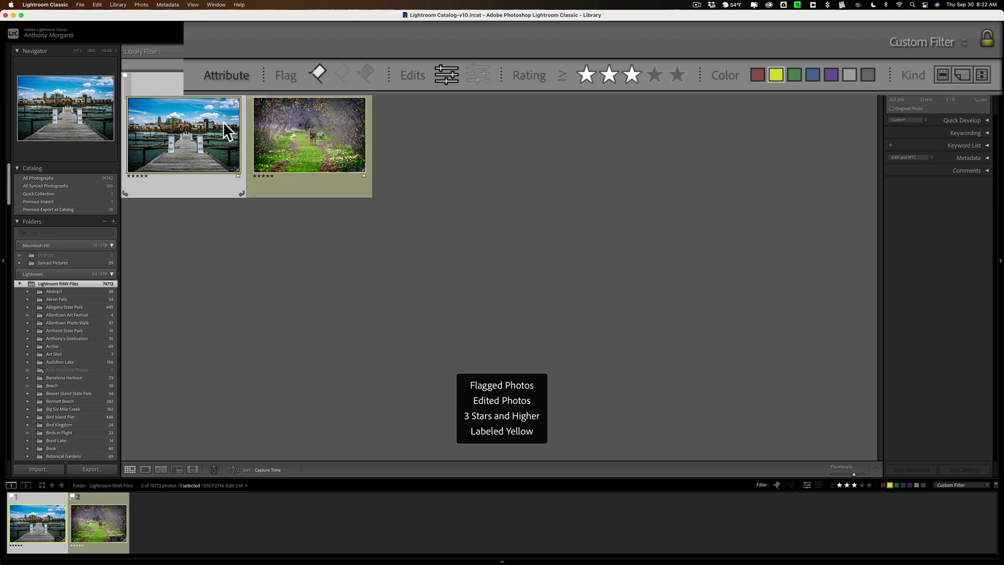
Clear the flag, edits, star rating and yellow label conditions from the attribute filter.
click(318, 73)
click(448, 76)
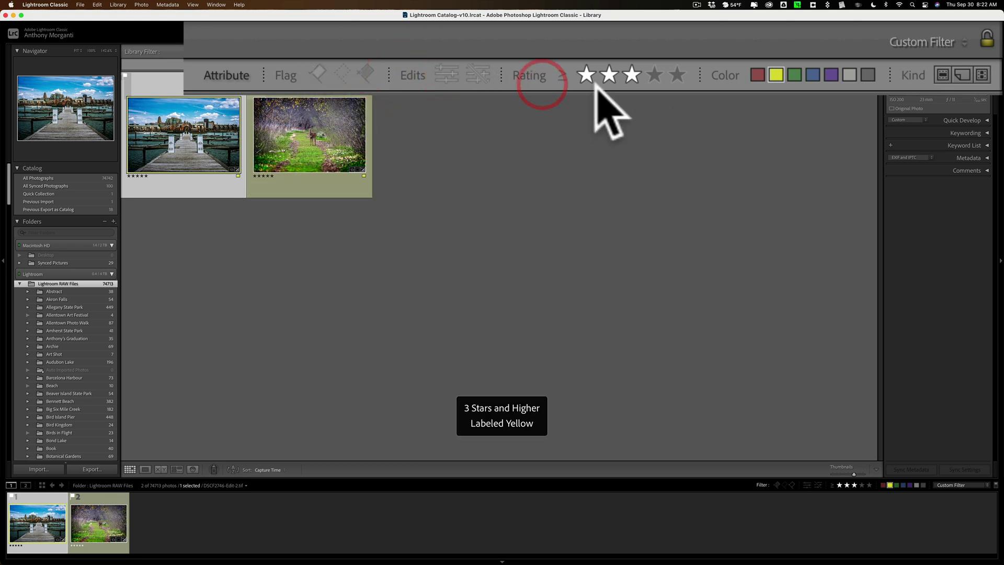
click(632, 75)
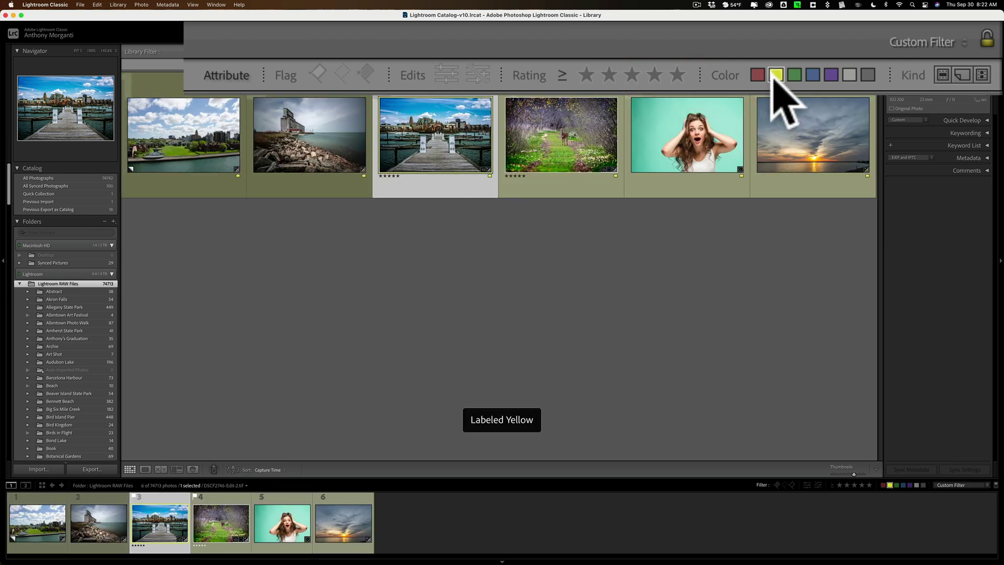
click(774, 75)
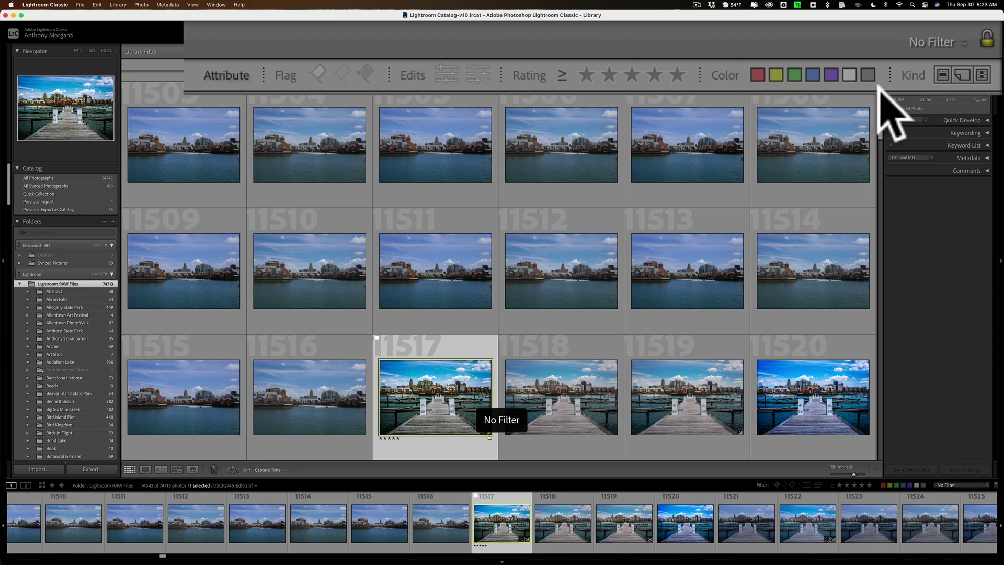
Try filtering the folder by kind, first to videos and then to virtual copies, clearing each filter.
click(983, 75)
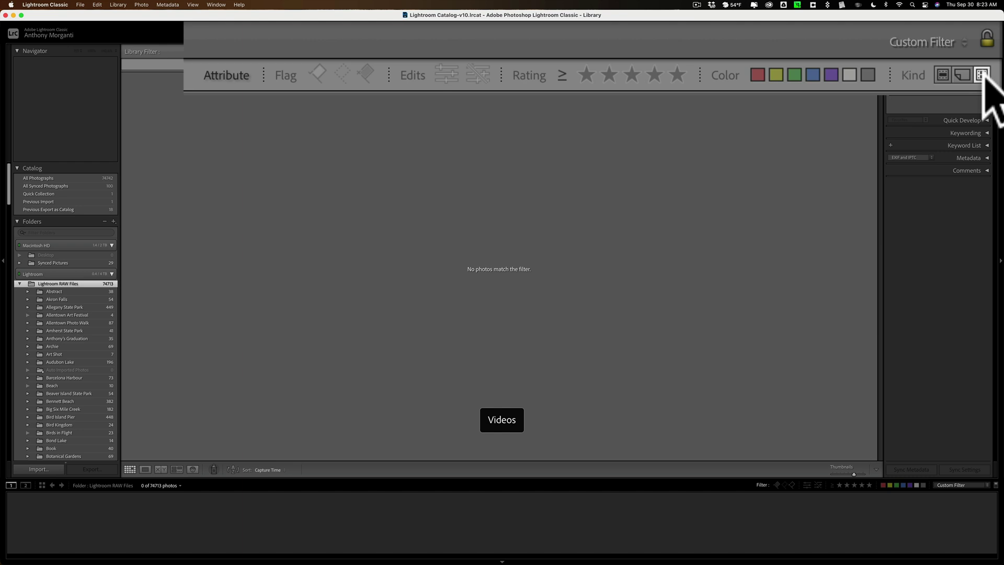
click(982, 74)
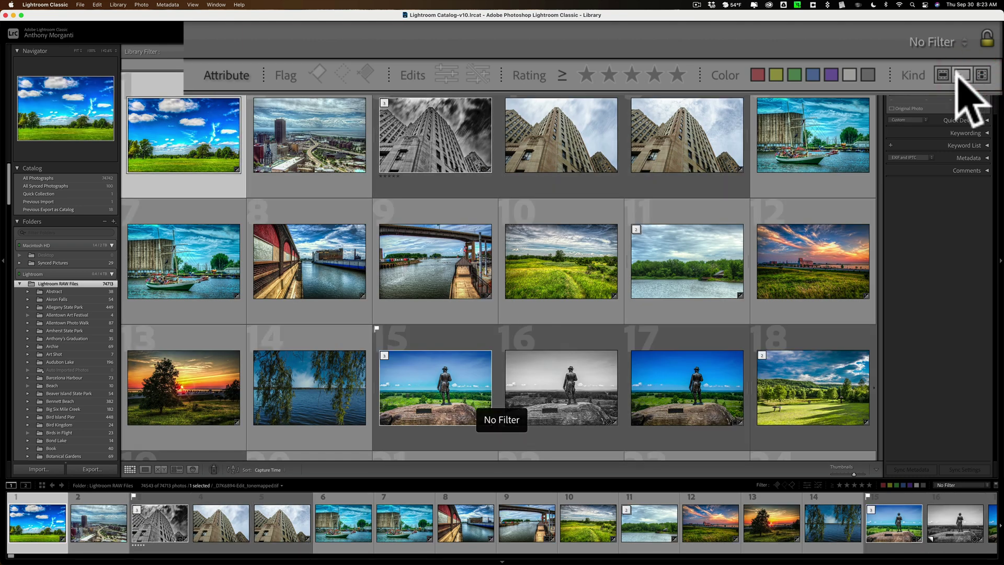
click(963, 73)
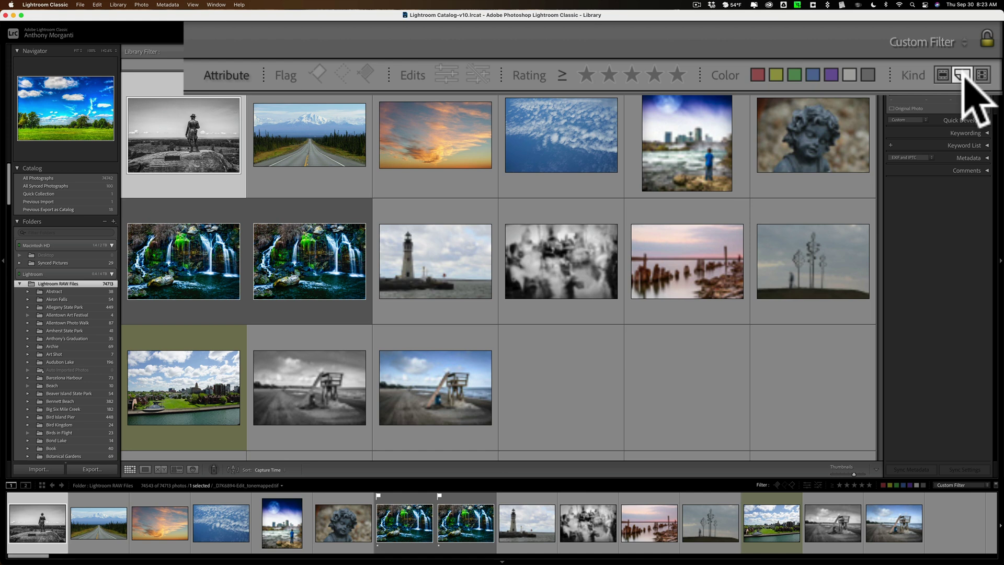
click(963, 74)
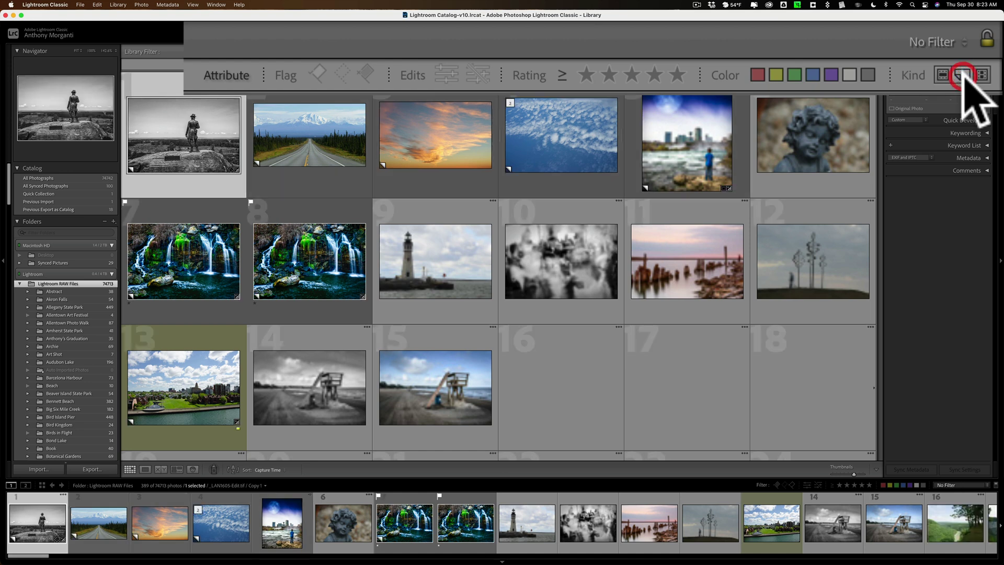
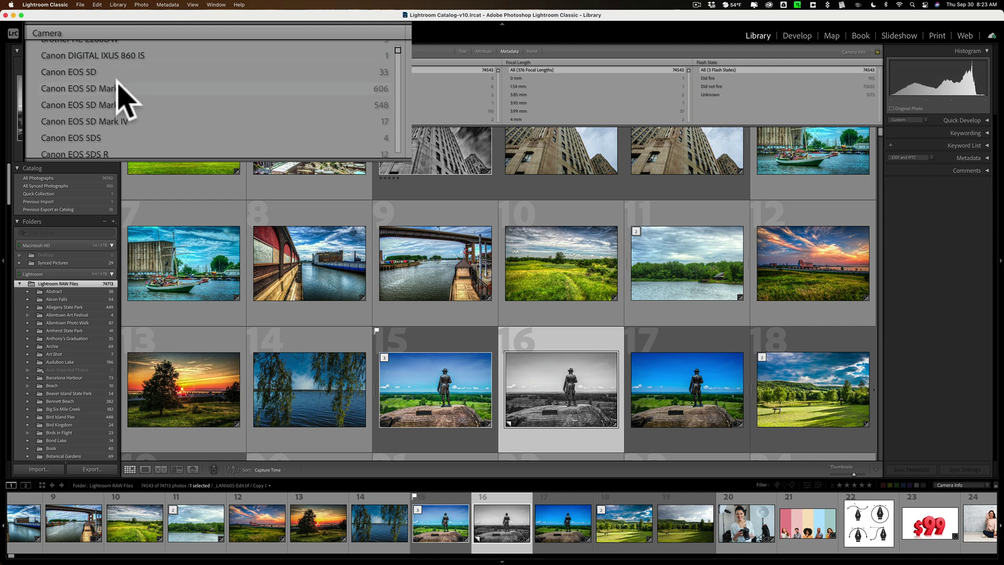
Browse the cameras in the metadata filter and show only photos taken with the X-T3.
scroll(125, 100, down, 10)
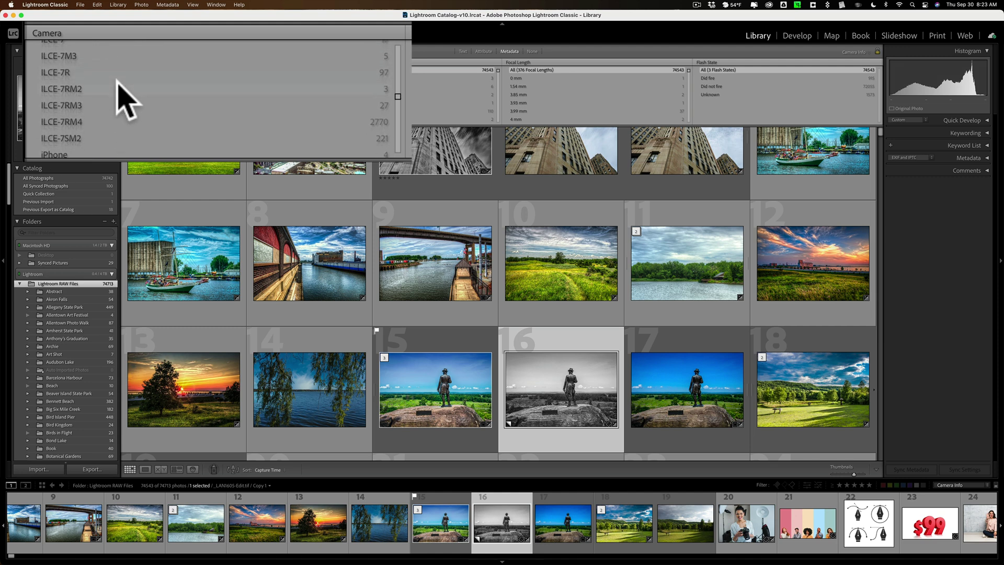
scroll(123, 101, down, 3)
scroll(117, 105, up, 10)
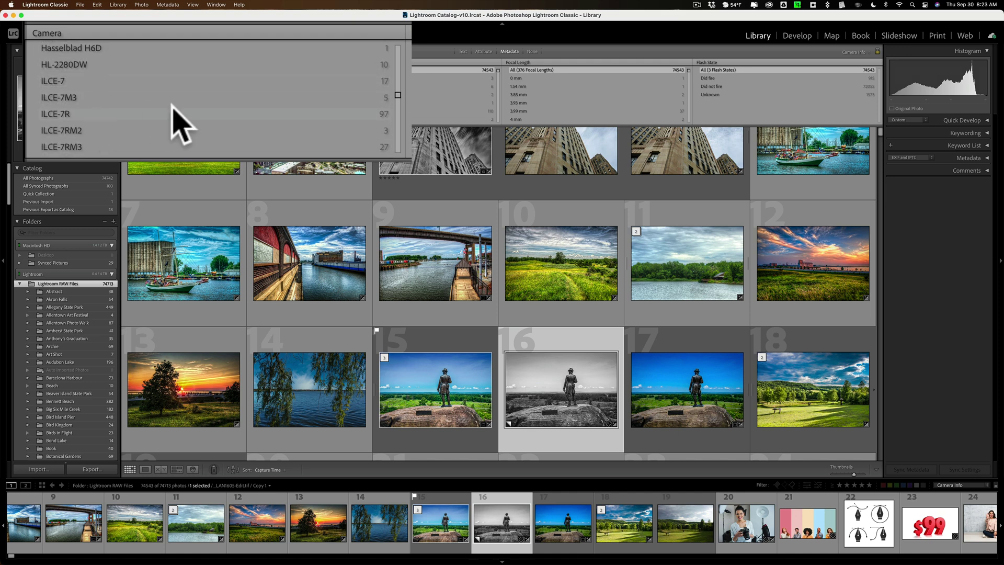
scroll(139, 112, down, 3)
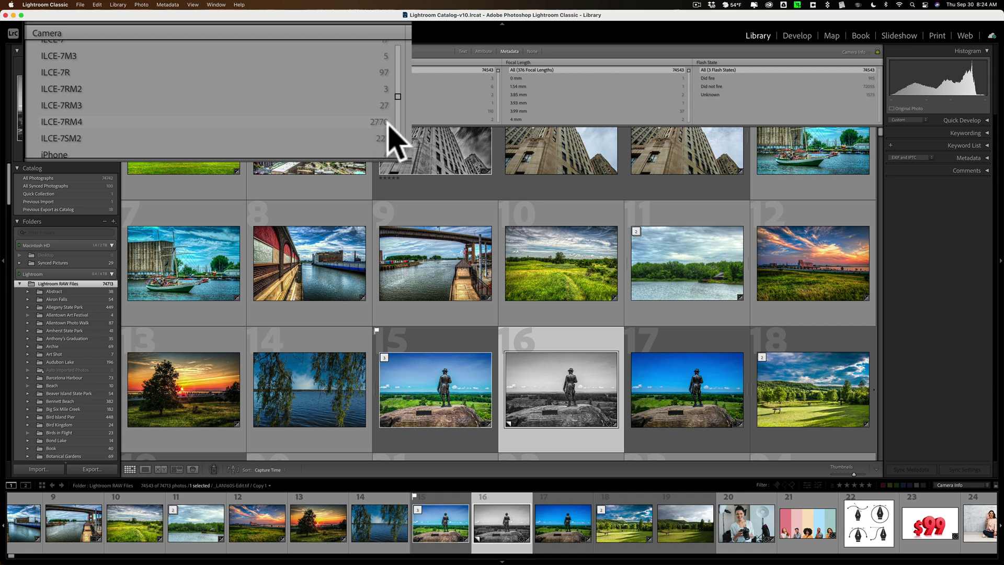
scroll(308, 122, down, 10)
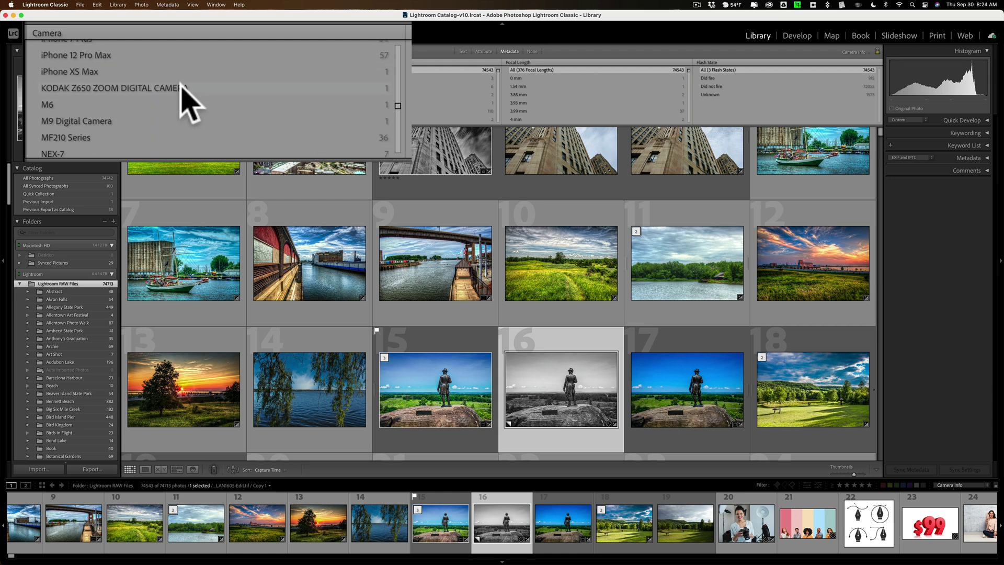
scroll(190, 102, down, 15)
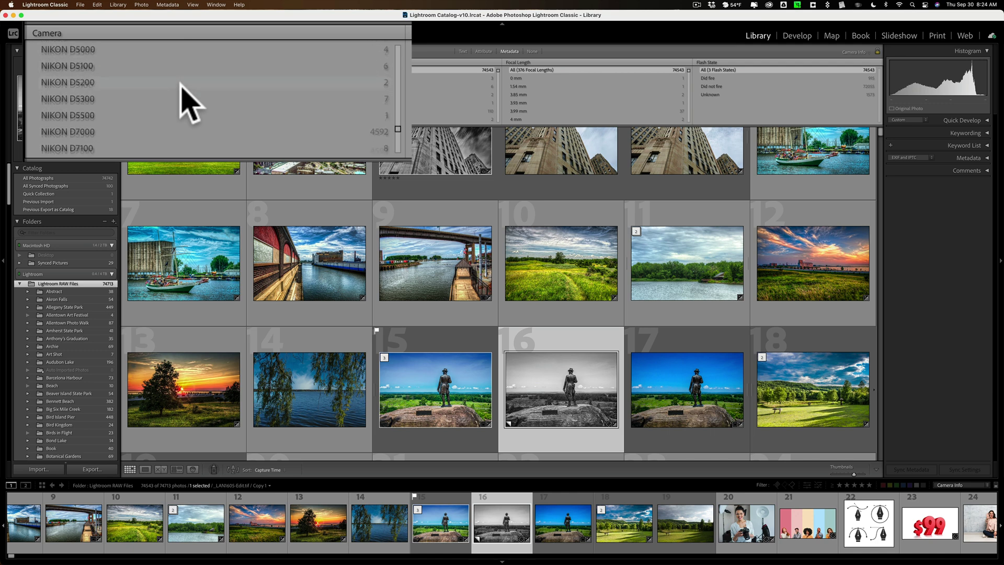
scroll(181, 87, down, 5)
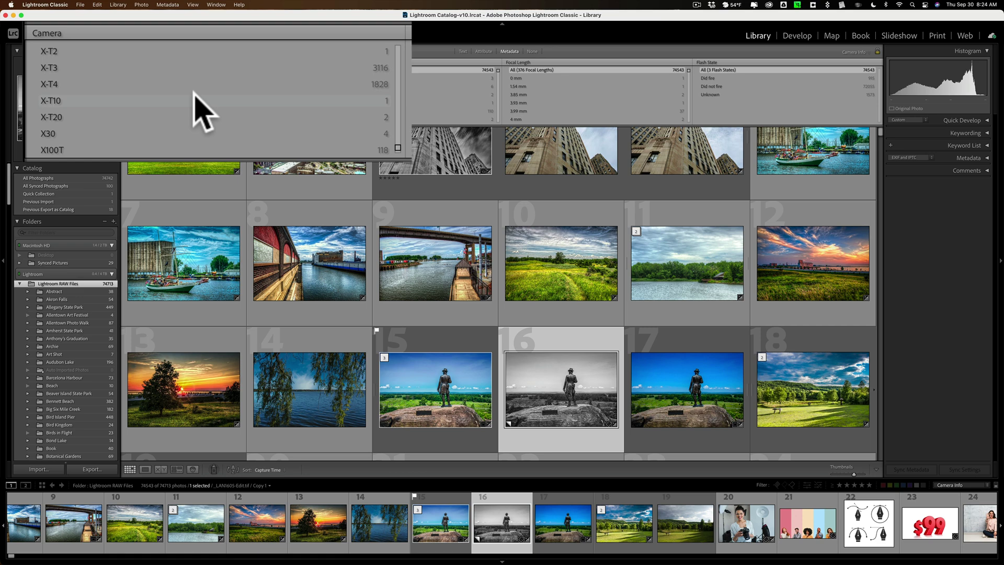
click(71, 68)
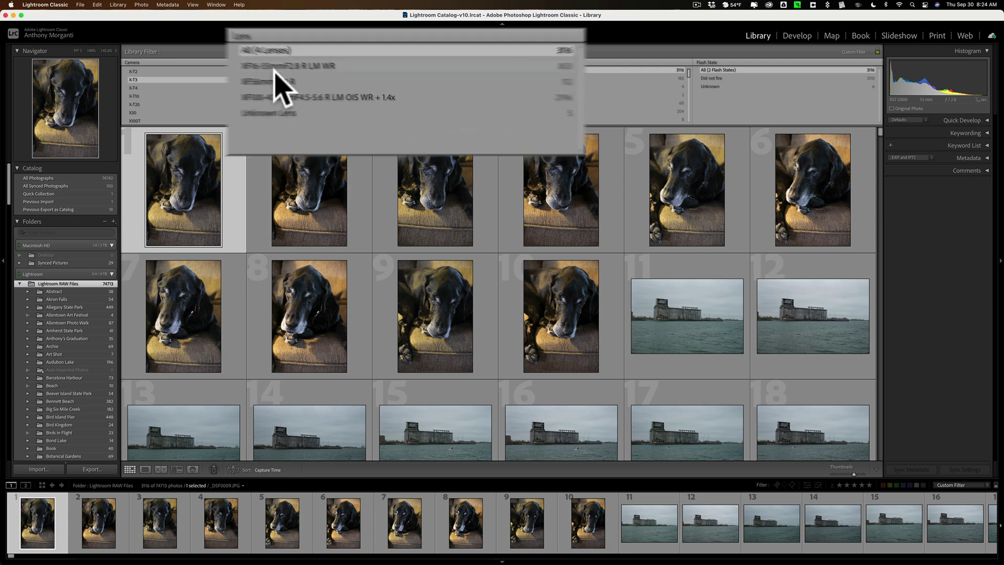
Try the XF16-55mm, XF56mm and XF100-400mm lenses in turn, and reset the lens and camera filters to all.
click(196, 60)
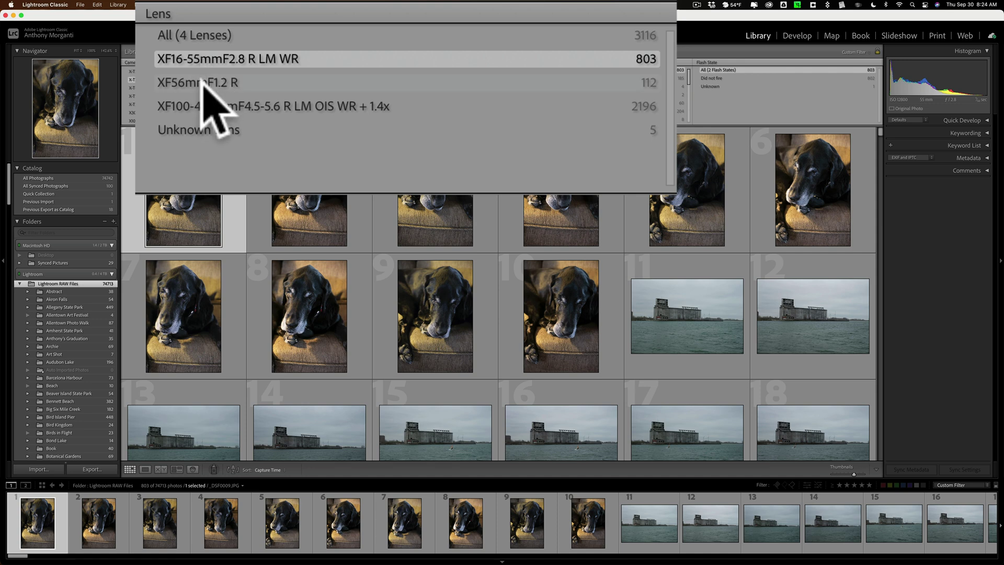
click(203, 84)
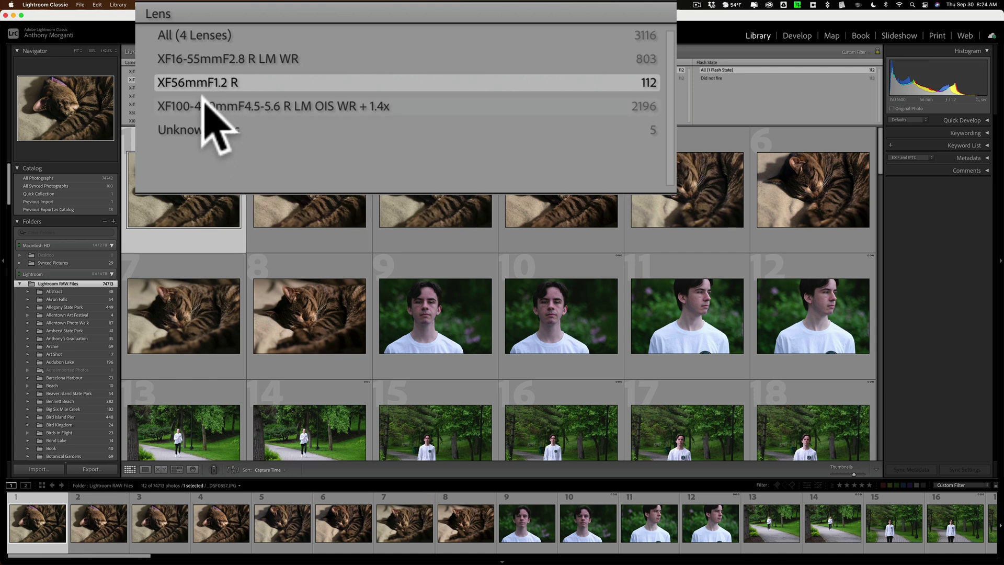
click(204, 102)
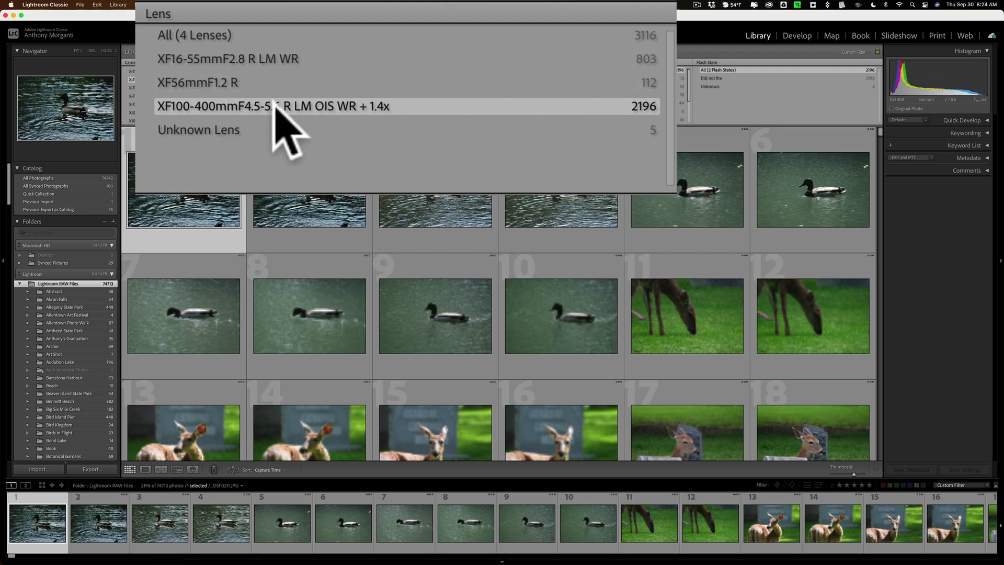
click(207, 35)
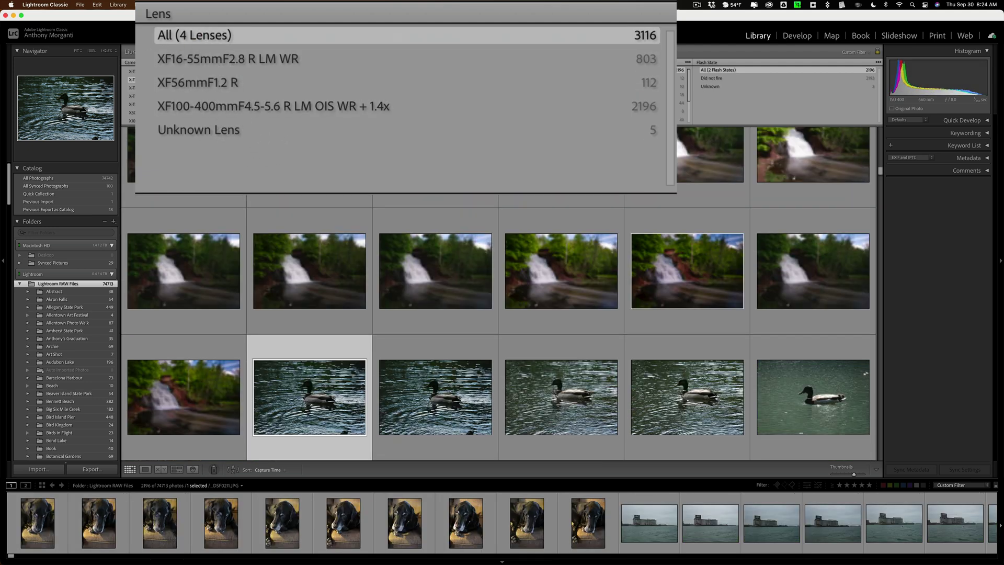
click(155, 70)
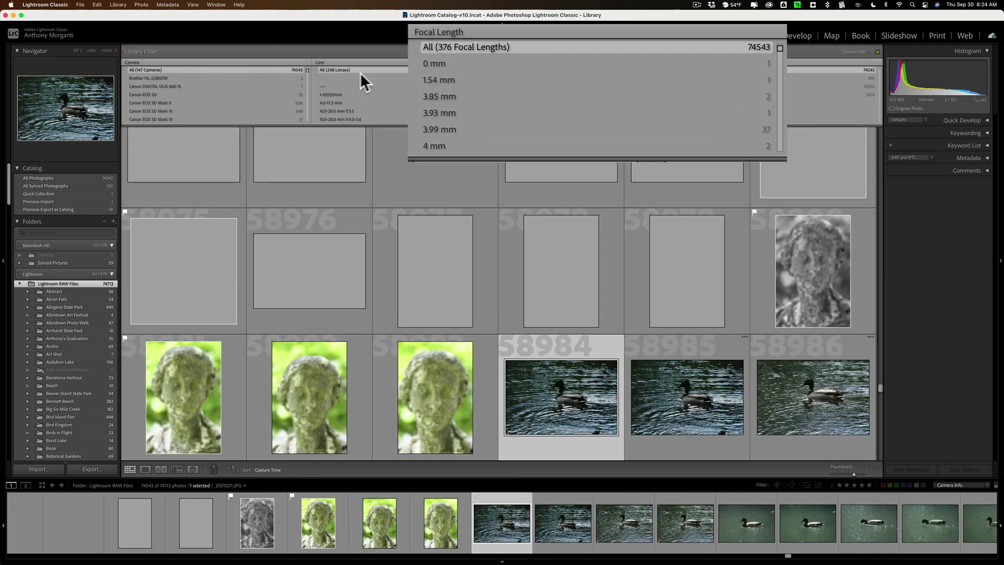
Look through the focal lengths available in the metadata filter and return to the start of the list.
scroll(494, 83, down, 3)
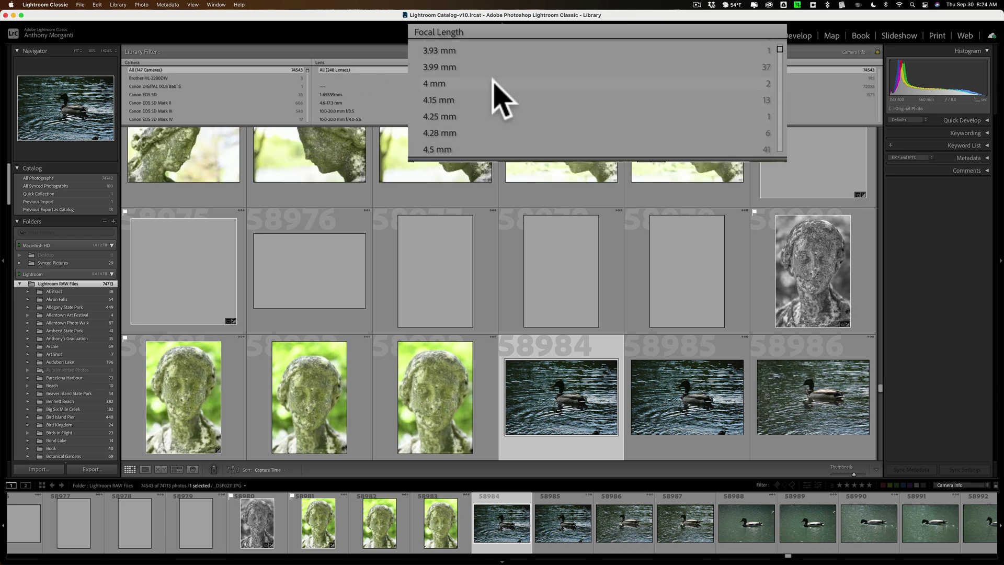
scroll(494, 82, down, 15)
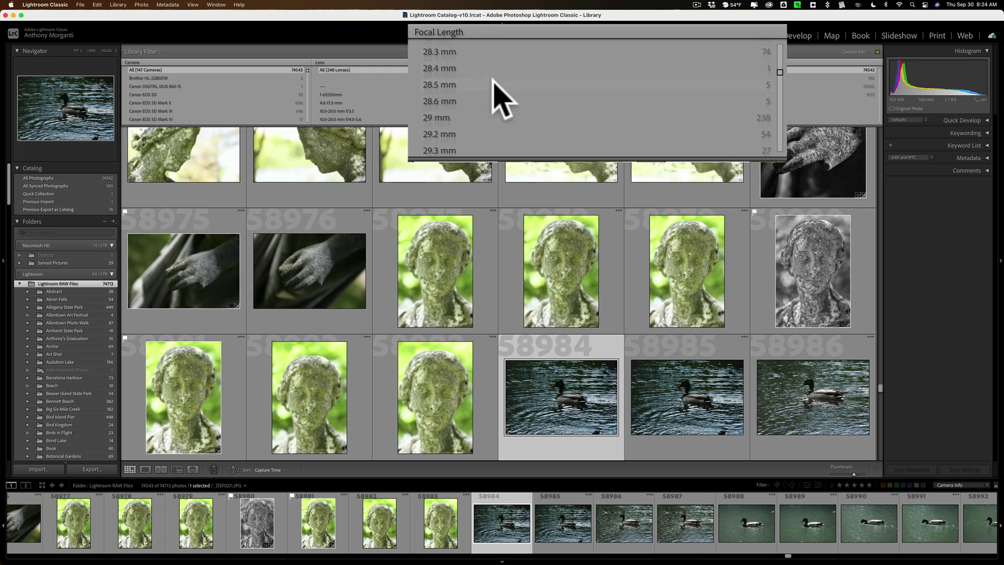
scroll(502, 97, down, 2)
scroll(502, 96, down, 6)
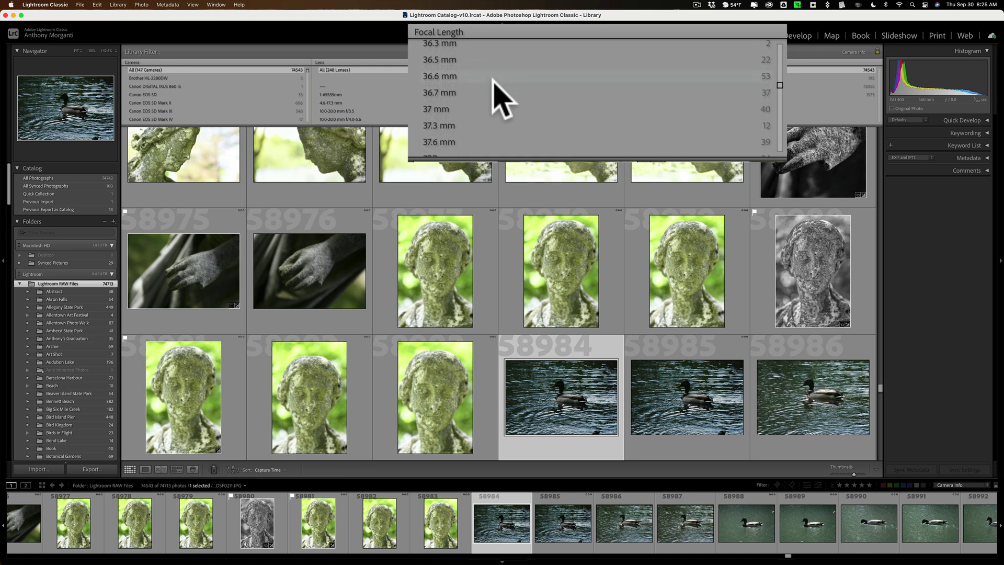
scroll(442, 82, down, 4)
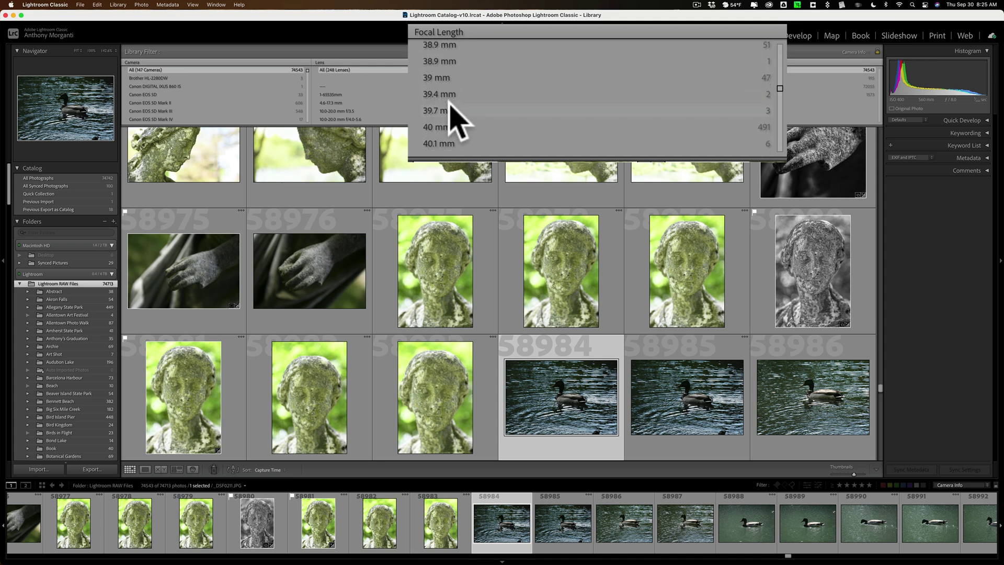
scroll(455, 108, up, 4)
scroll(460, 111, up, 10)
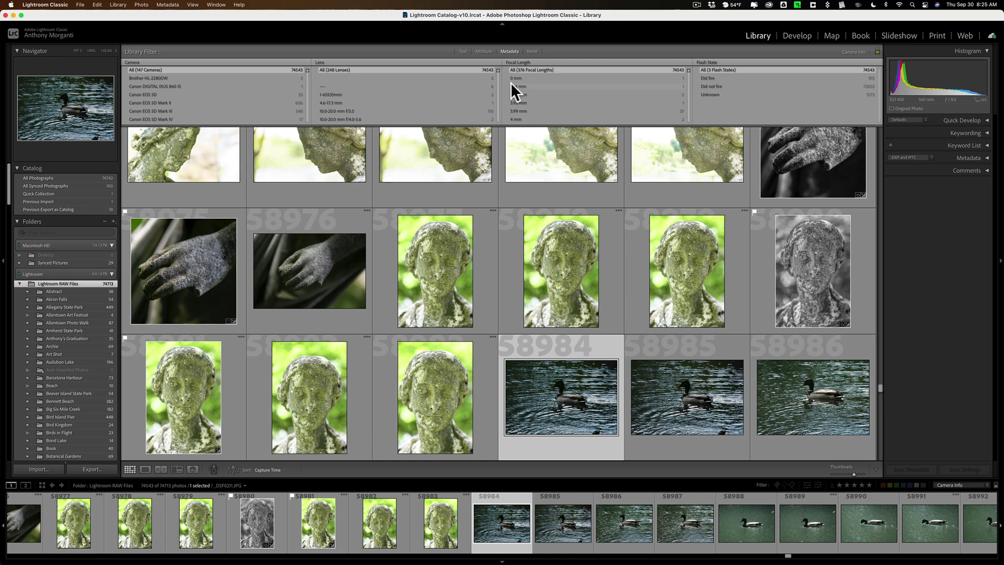
Change the metadata filter's Focal Length column to Shutter Speed, Aperture and finally ISO Speed.
click(602, 64)
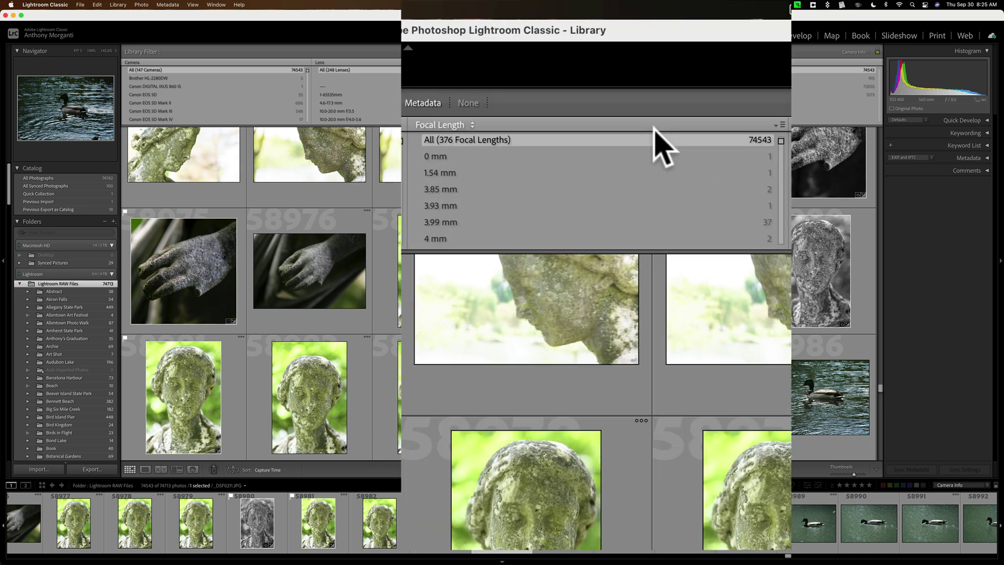
click(472, 126)
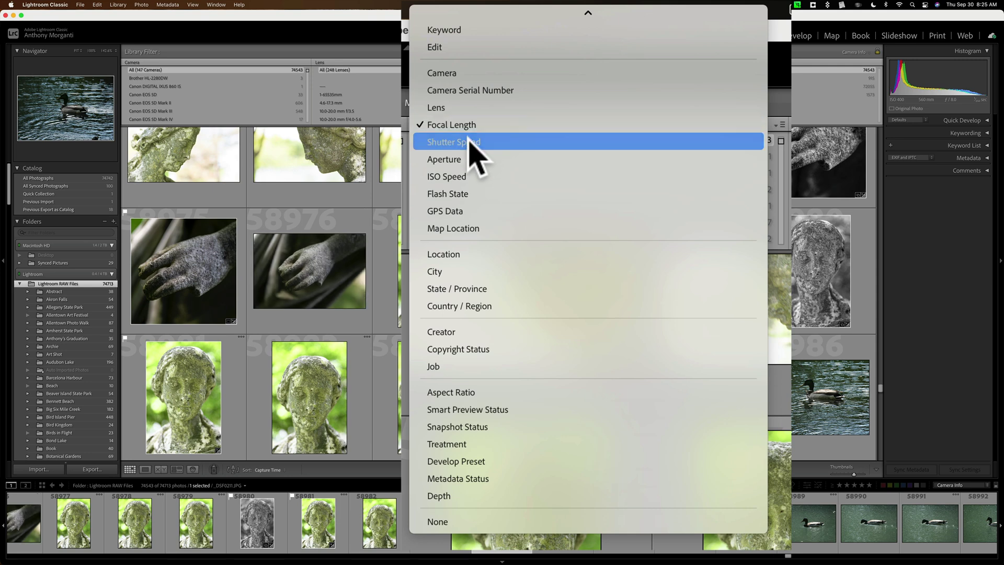
click(471, 144)
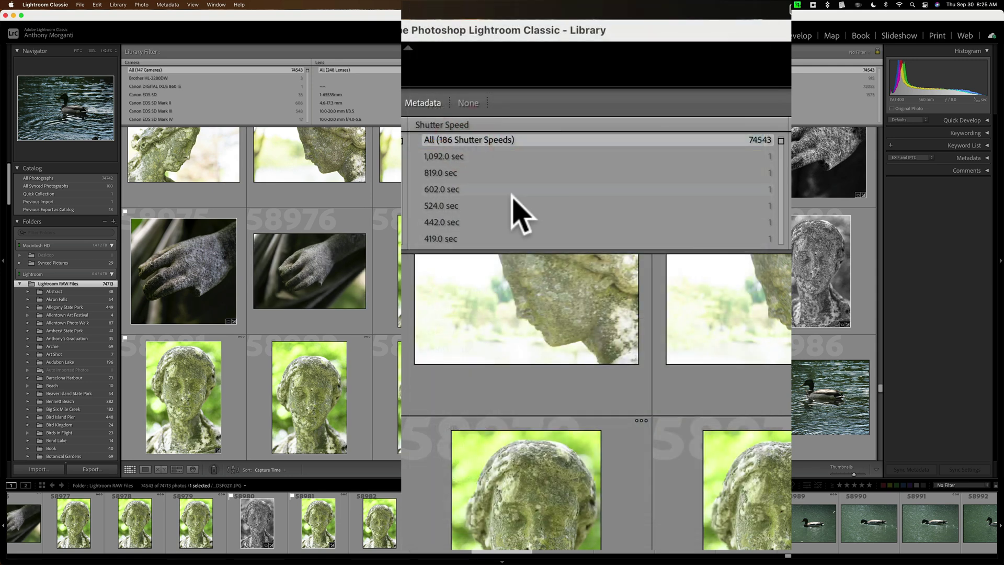
click(477, 125)
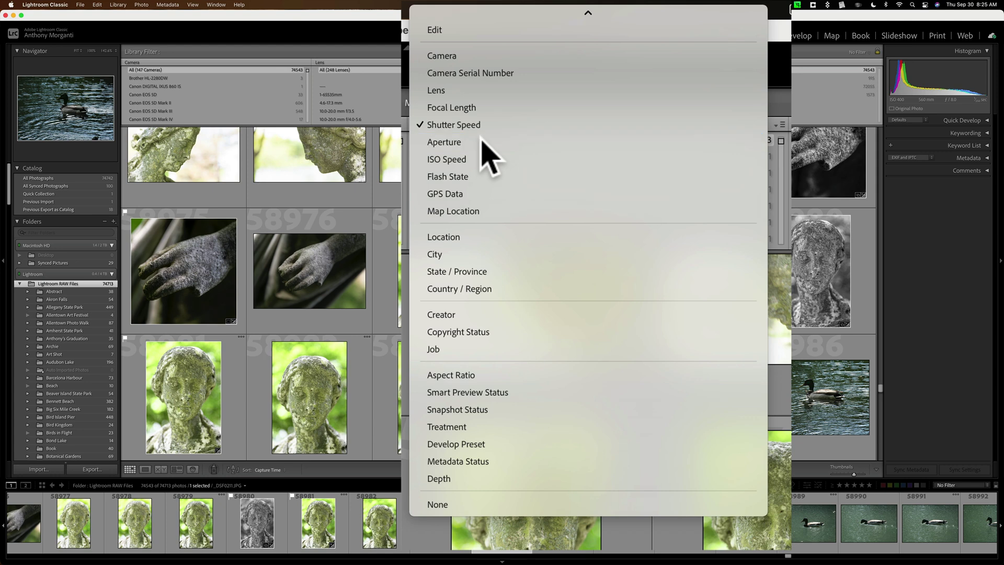
click(482, 143)
click(456, 126)
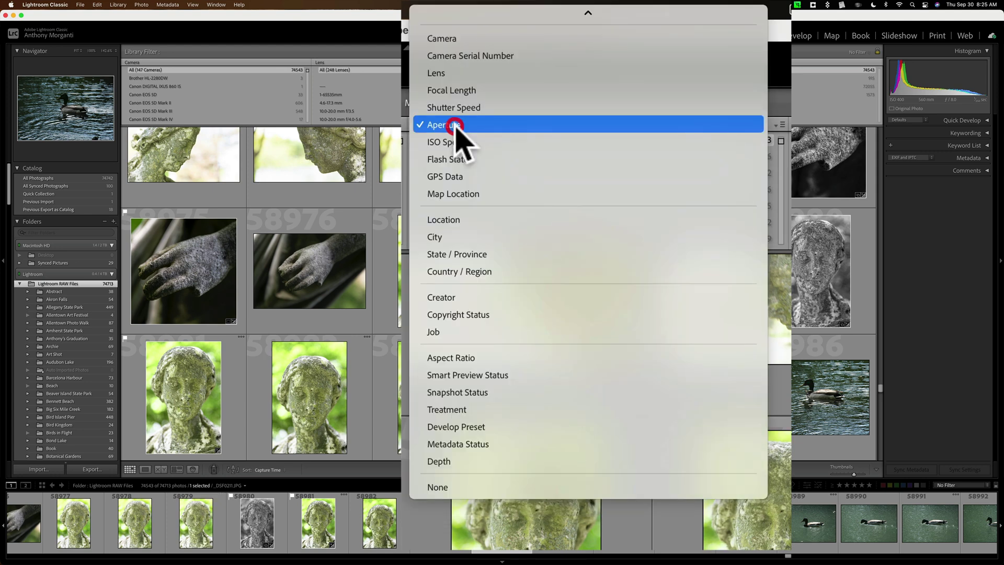
click(460, 152)
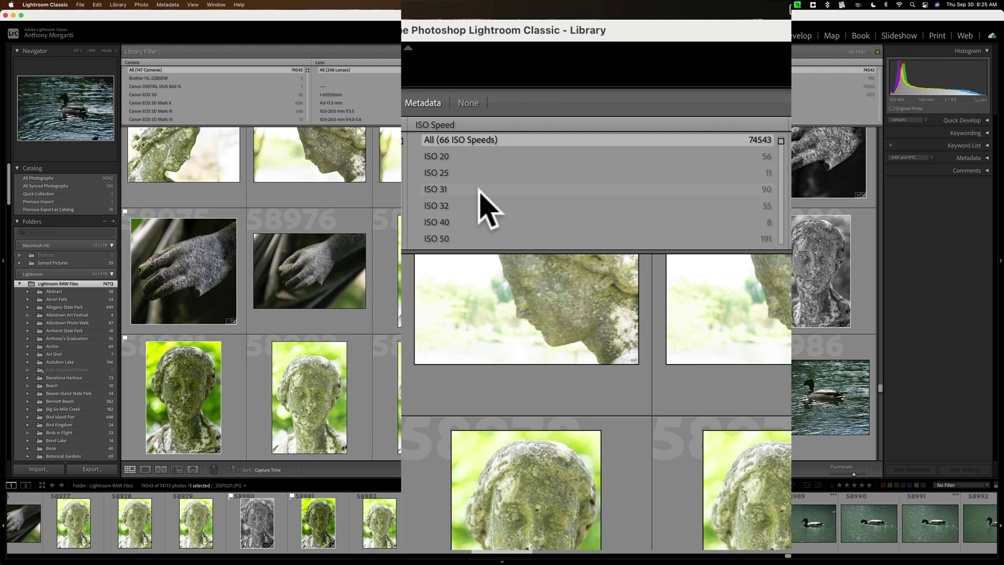
Show only the photos taken at ISO 25600 with the metadata filter's ISO Speed column.
scroll(487, 210, down, 10)
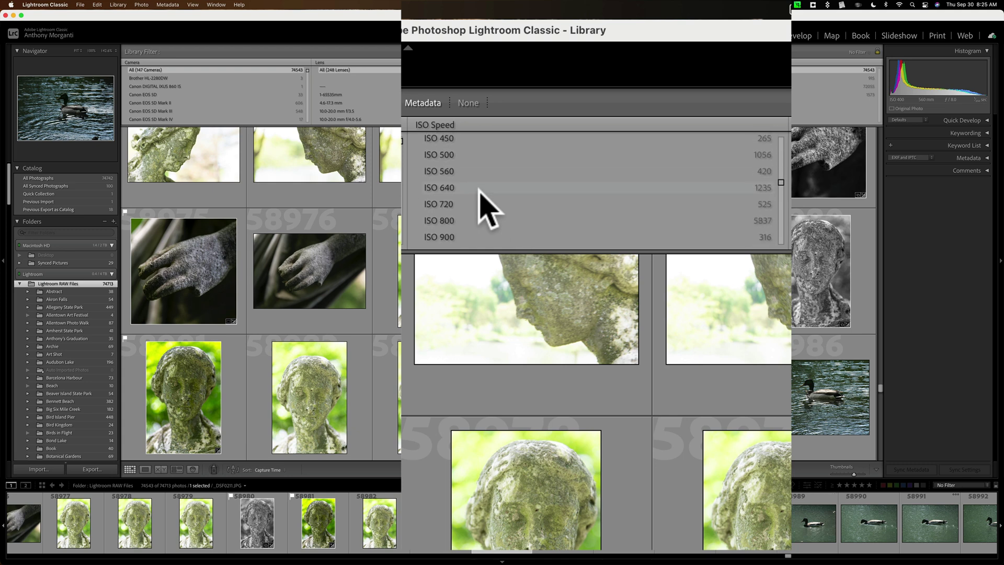
scroll(488, 209, down, 10)
scroll(488, 209, up, 5)
scroll(488, 210, down, 3)
scroll(484, 207, down, 2)
click(463, 216)
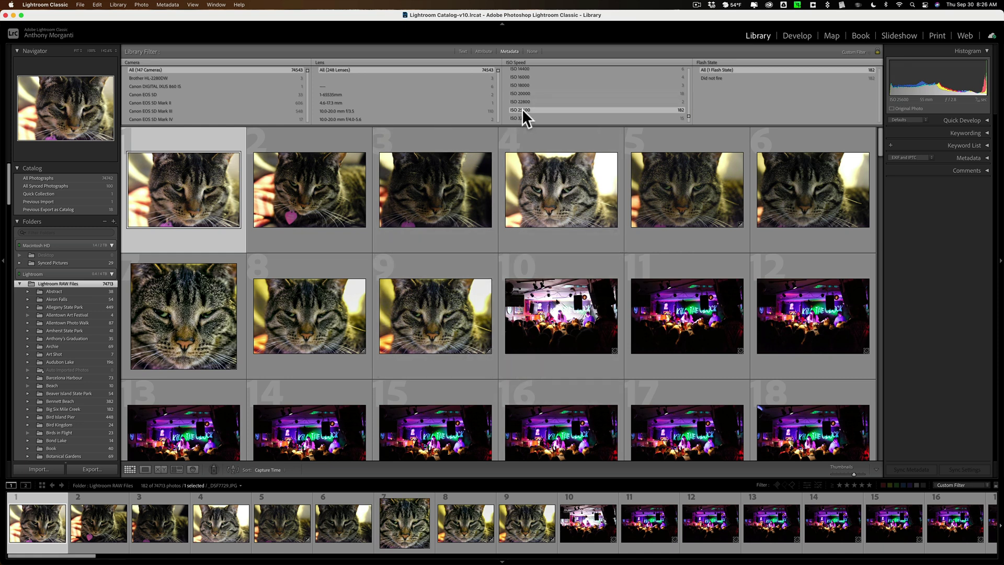
Look through the lens and camera lists, and reset the ISO Speed filter to all ISO speeds.
scroll(533, 107, down, 1)
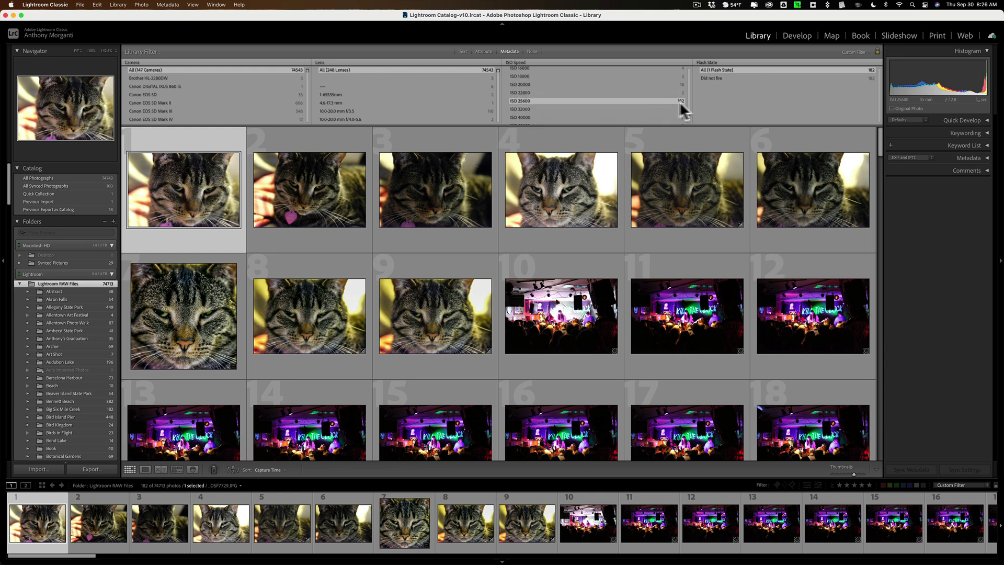
scroll(326, 94, down, 10)
scroll(327, 94, down, 5)
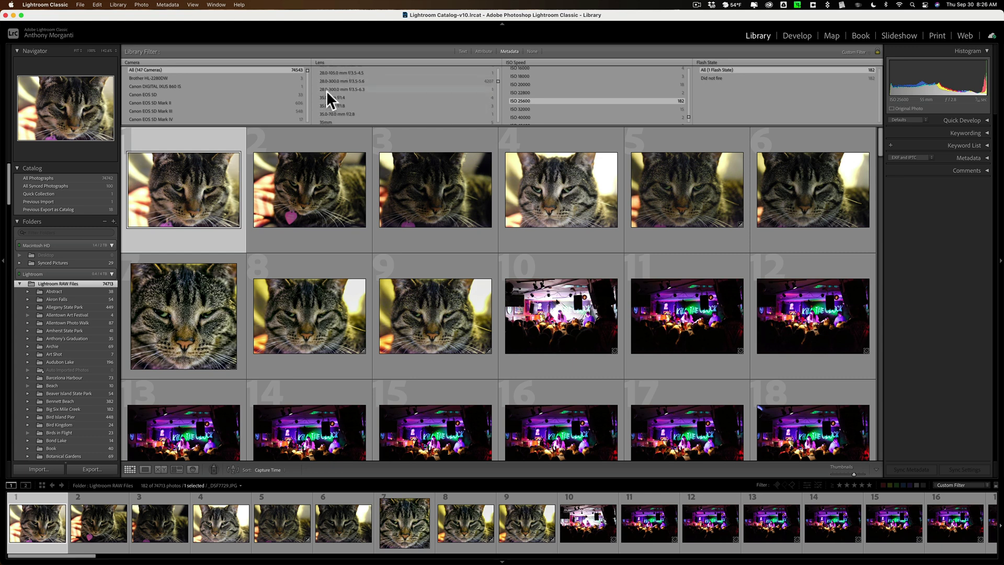
scroll(188, 86, down, 5)
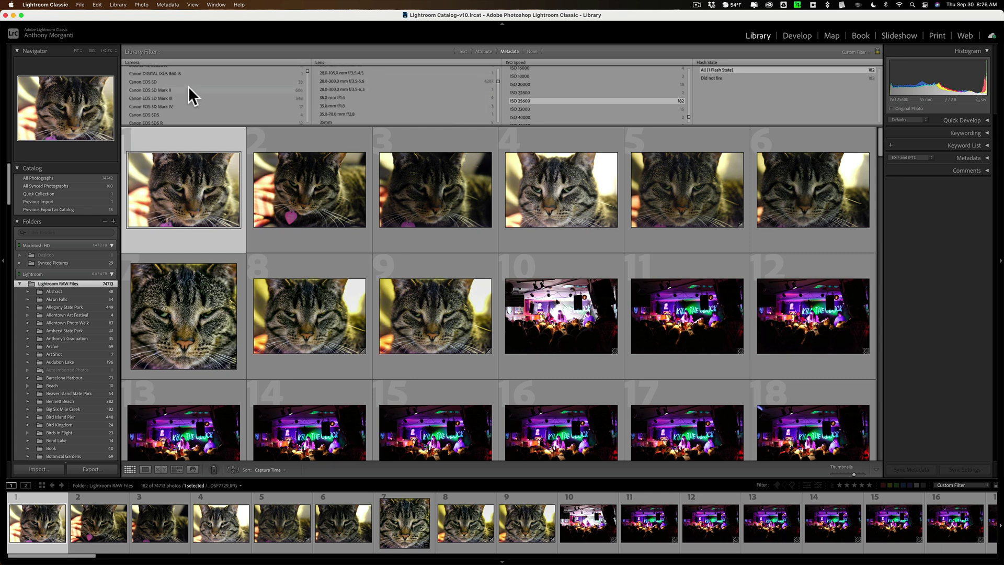
scroll(189, 86, up, 6)
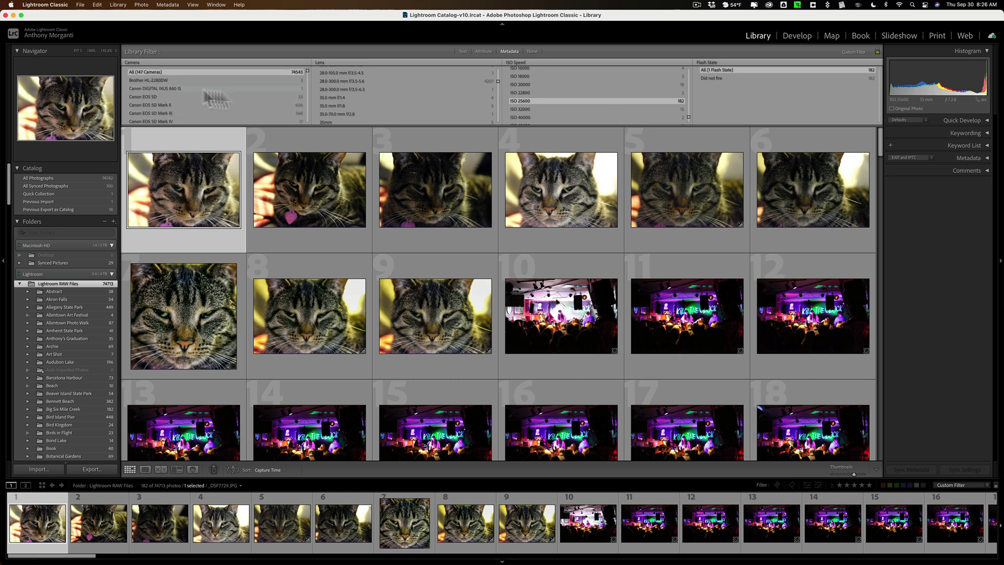
scroll(596, 93, up, 10)
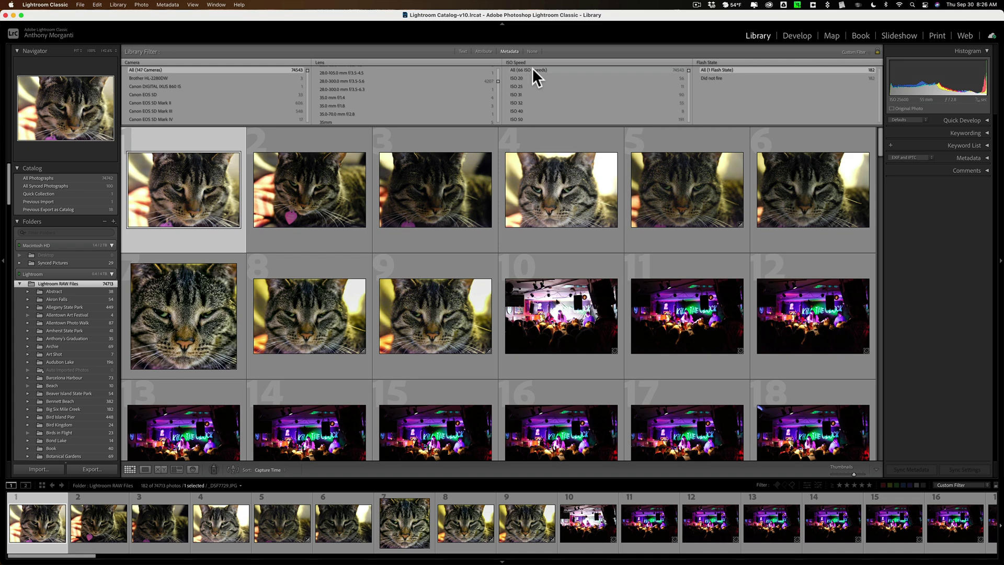
click(533, 68)
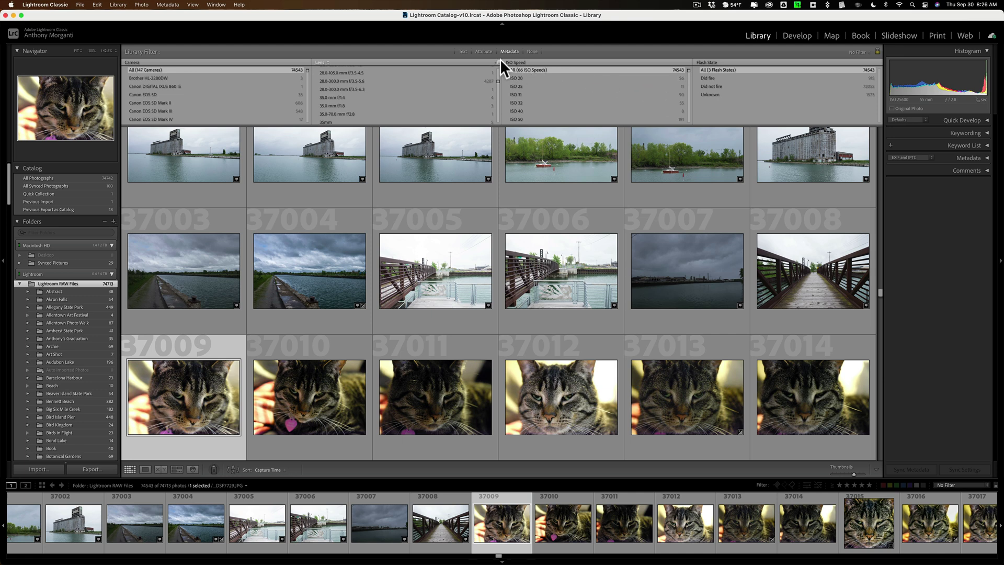
Remove the Lens and Flash State columns from the metadata filter.
click(557, 34)
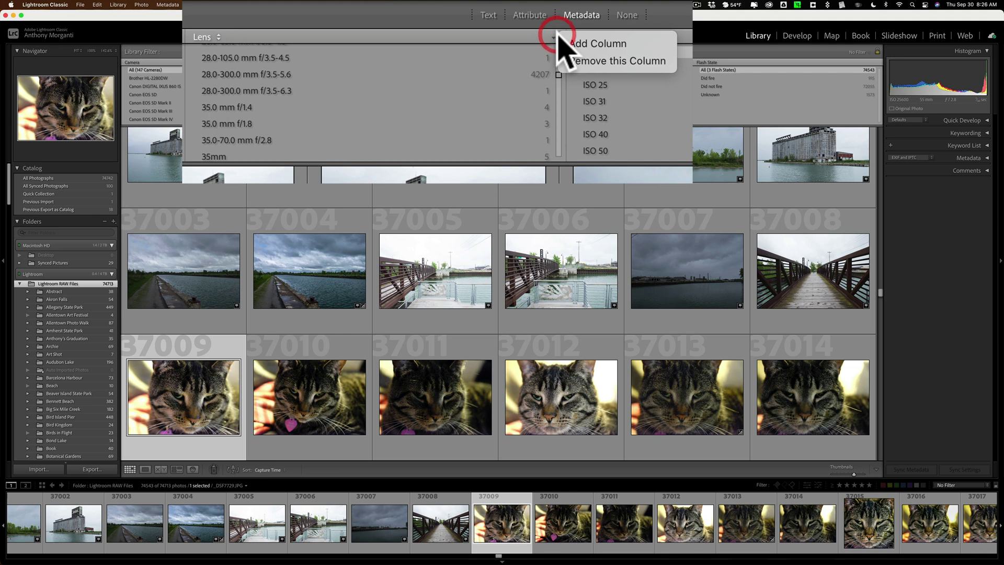
click(576, 62)
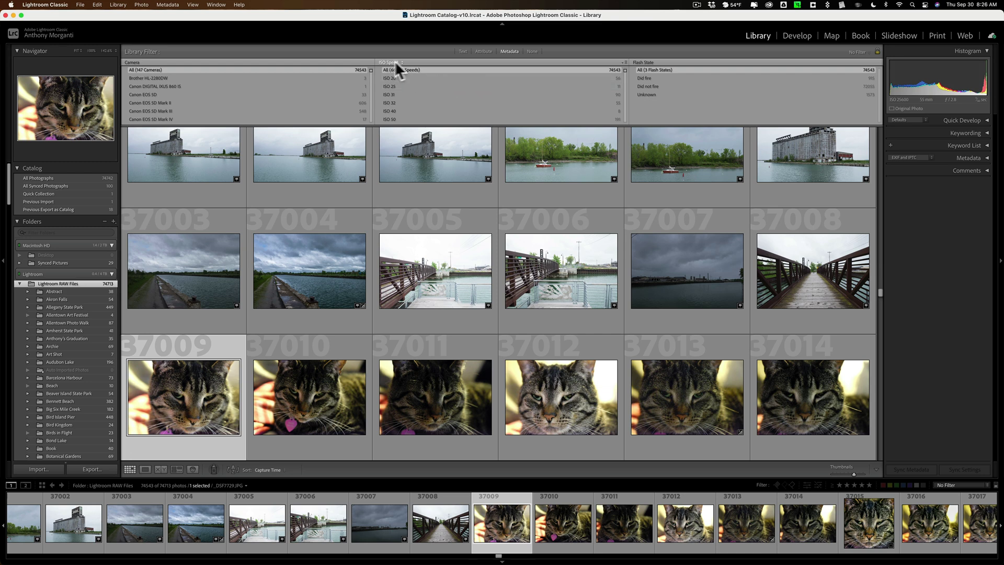
click(655, 60)
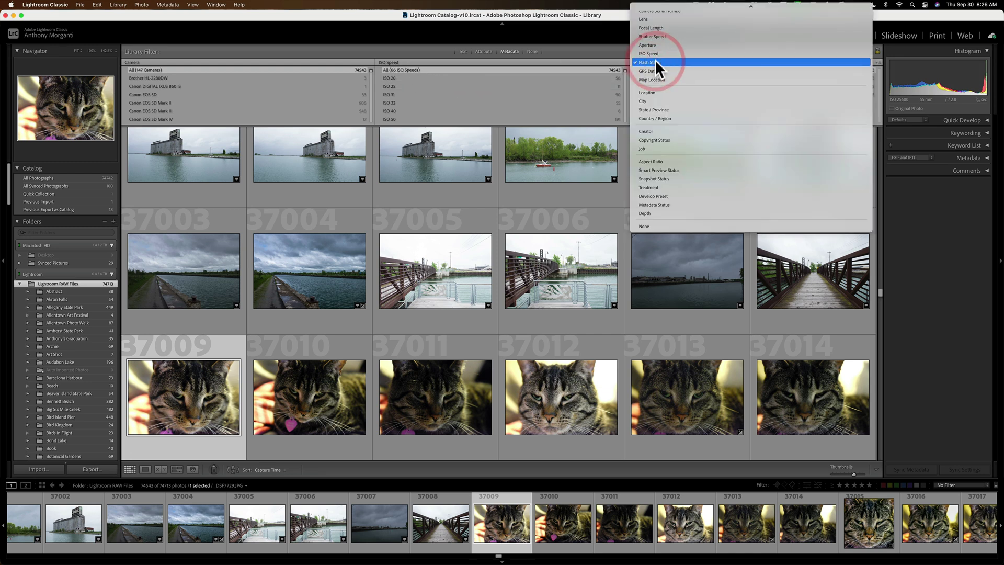
click(564, 60)
click(877, 61)
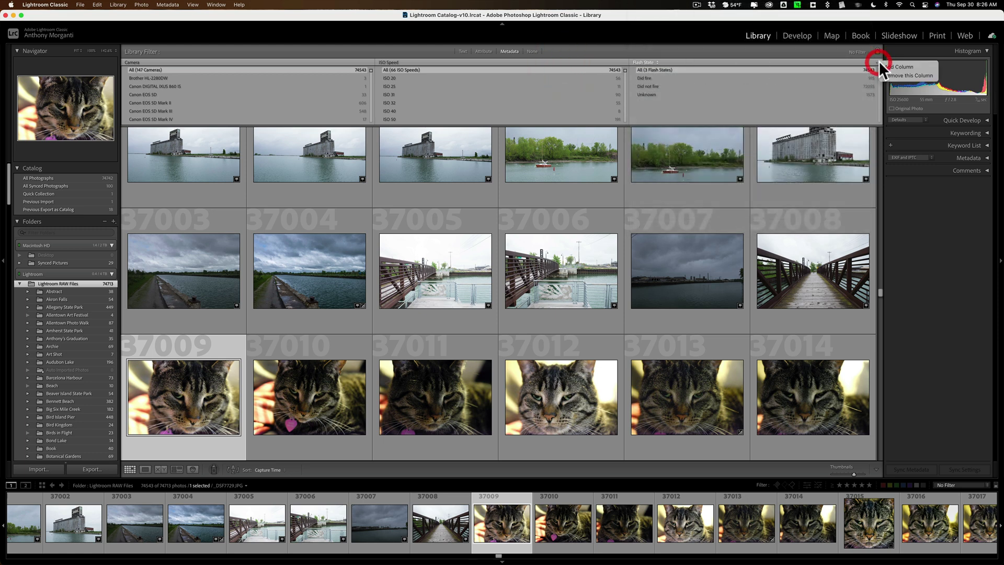
click(886, 72)
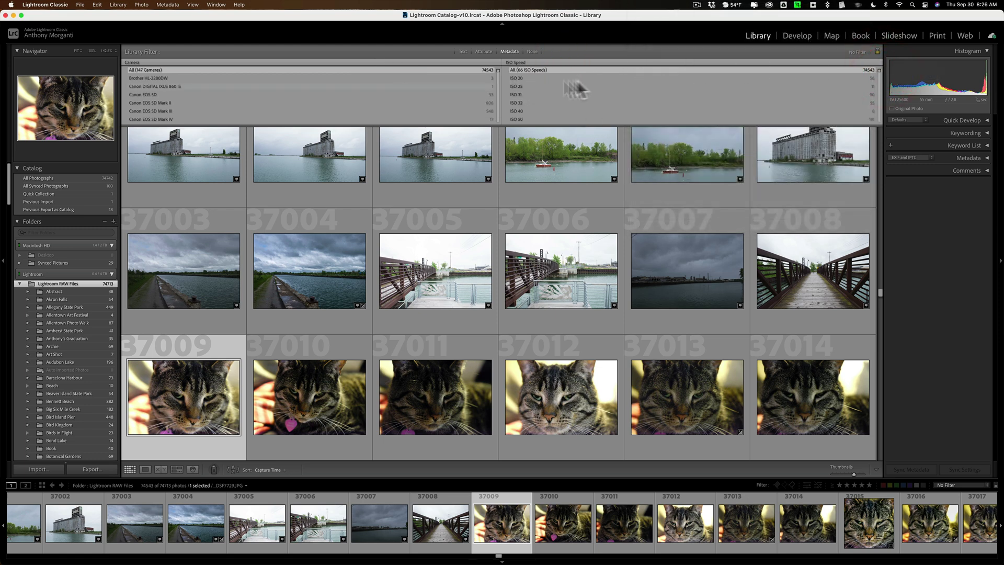
Add a Date column between Camera and ISO Speed in the metadata filter and look through its years.
click(495, 62)
click(503, 67)
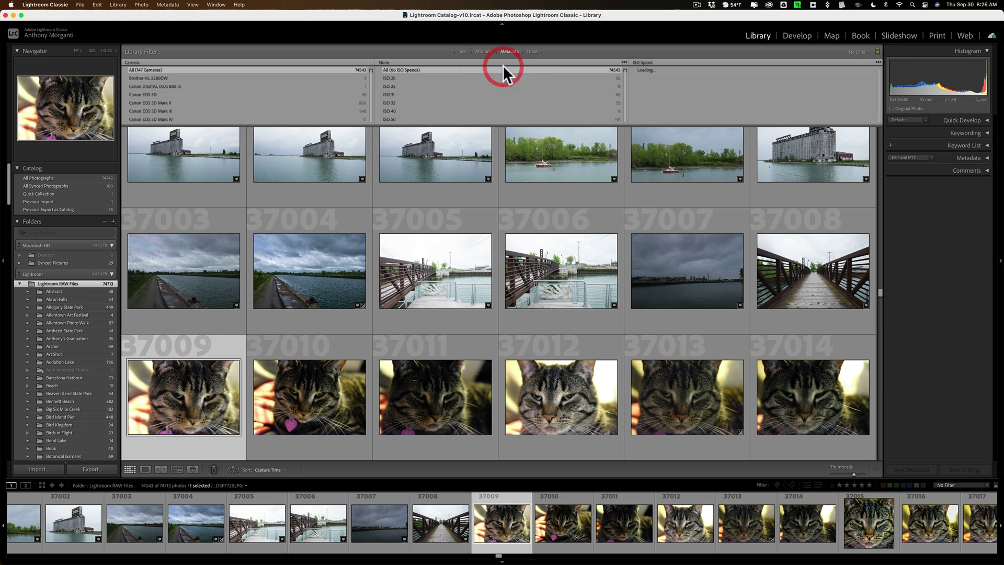
click(388, 62)
scroll(388, 61, up, 5)
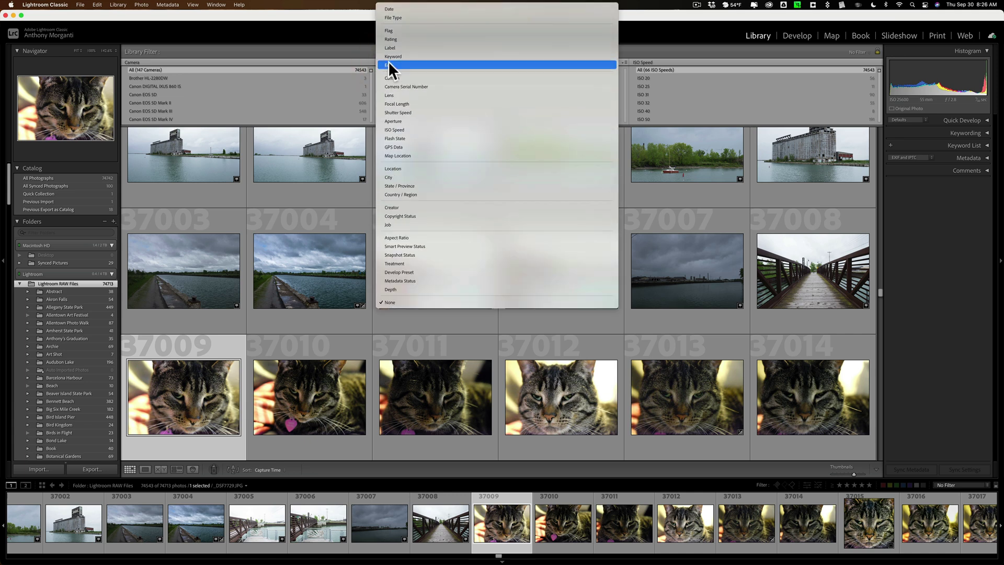
click(393, 9)
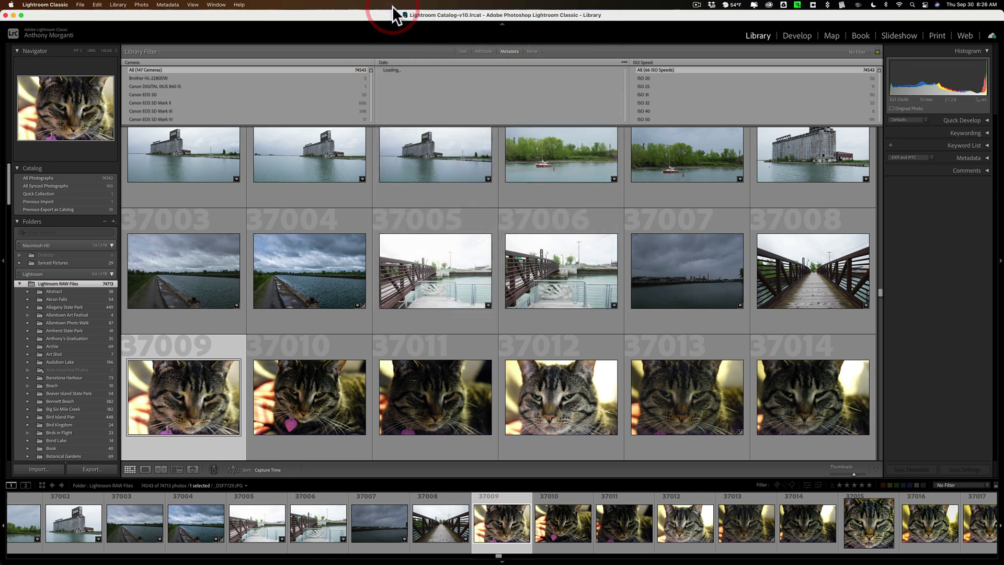
scroll(395, 80, down, 5)
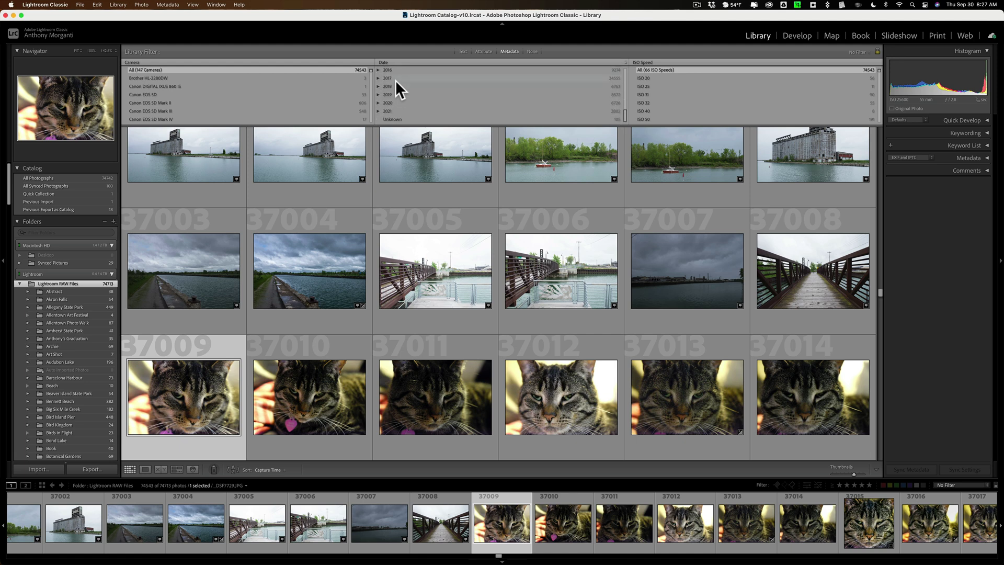
scroll(396, 80, down, 4)
Add one empty column after Date and another after Camera in the metadata filter.
click(625, 61)
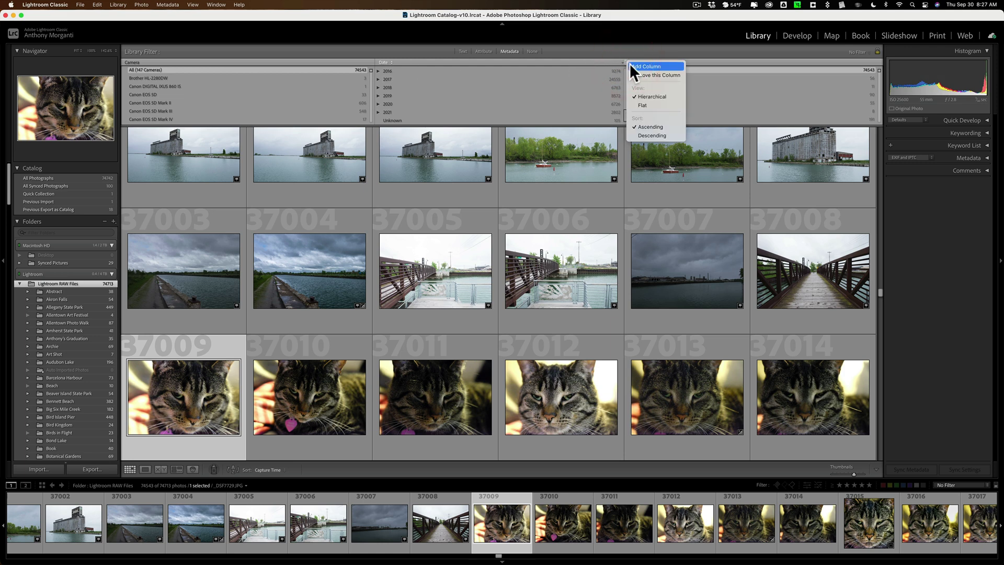
click(630, 65)
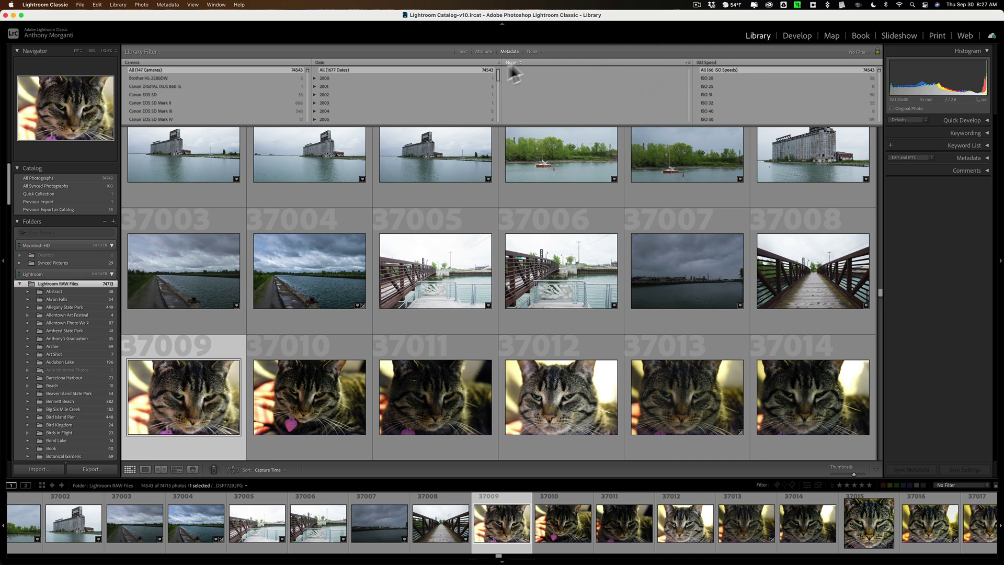
click(308, 62)
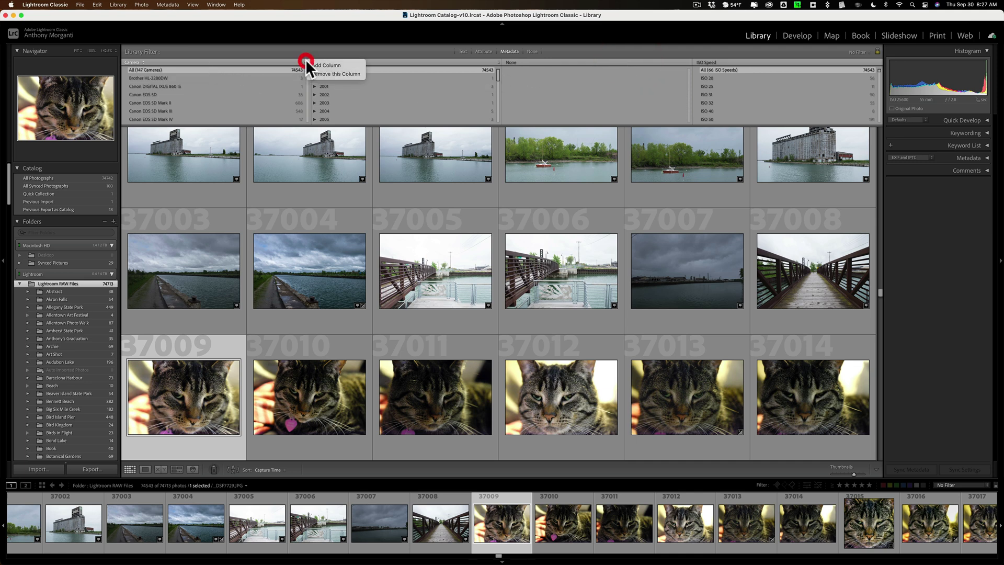
right_click(141, 62)
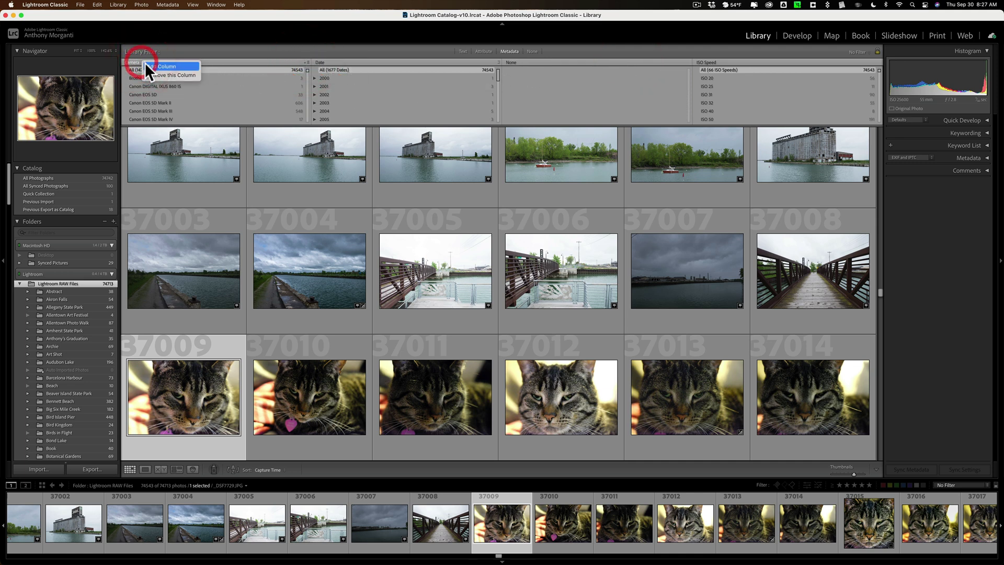
key(Escape)
right_click(130, 60)
click(132, 64)
Change the metadata filter's first column from Camera to Date.
click(195, 87)
click(146, 62)
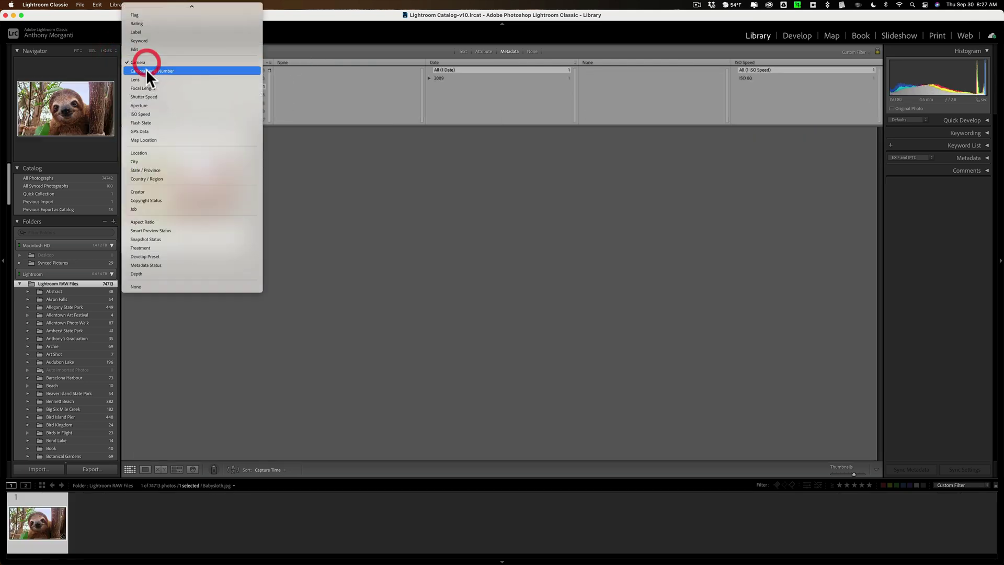
click(162, 64)
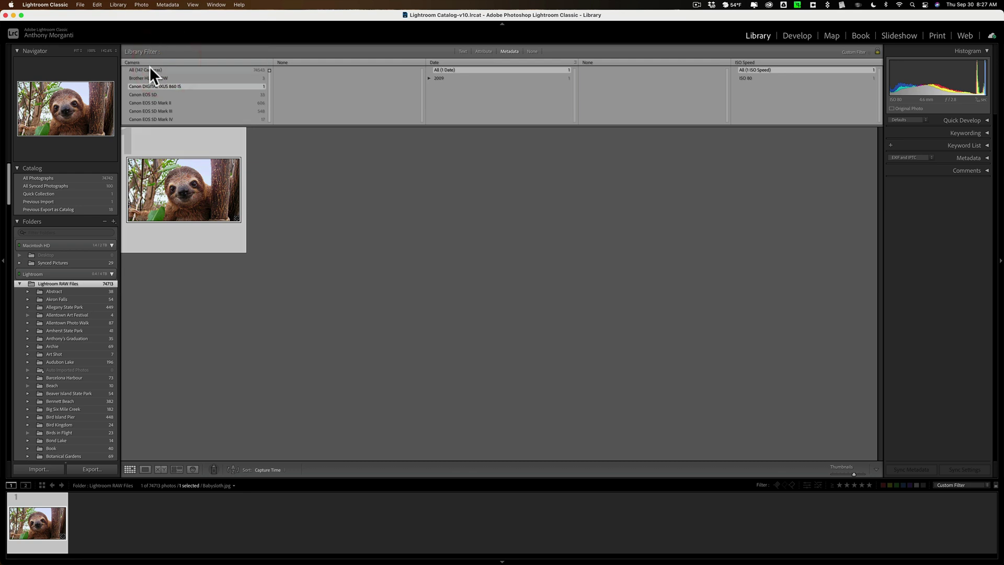
click(138, 61)
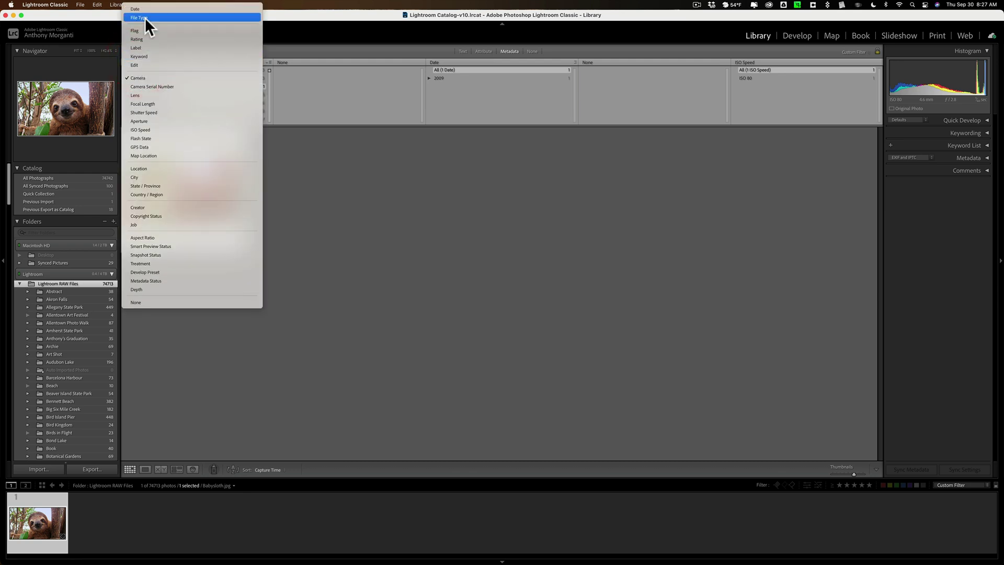
click(143, 9)
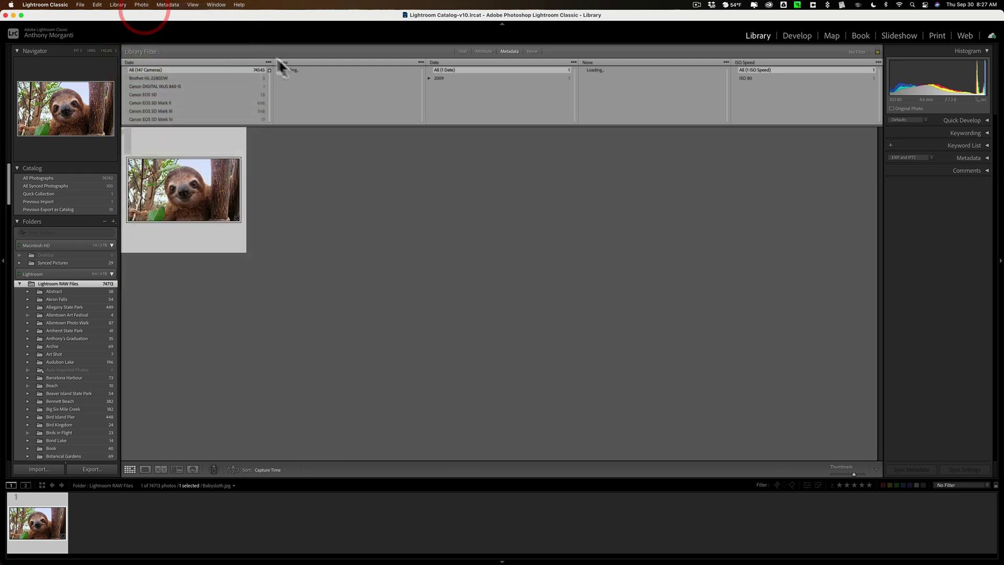
Set the metadata filter's second column to Camera and its third column to Lens.
click(286, 62)
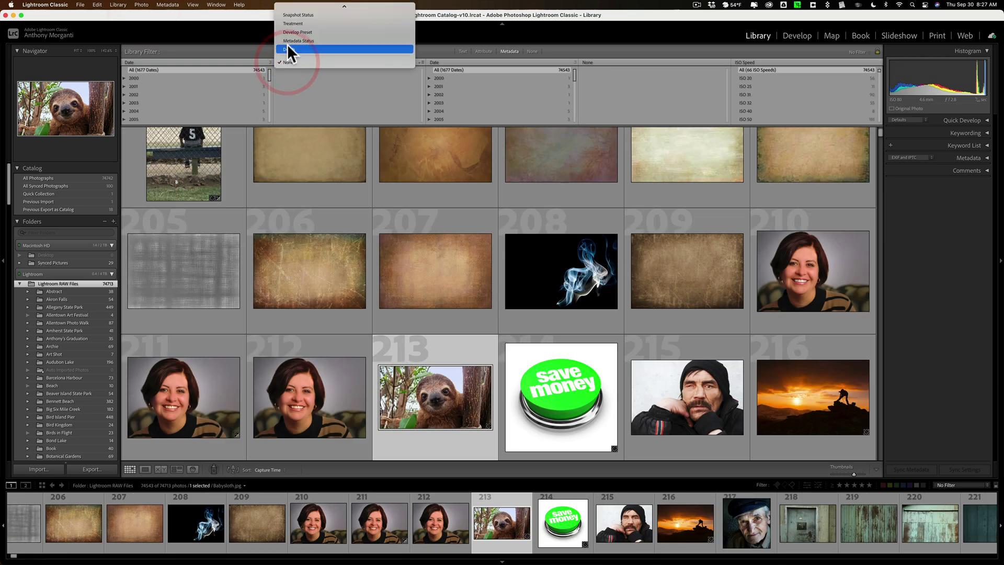
scroll(289, 53, up, 5)
click(293, 77)
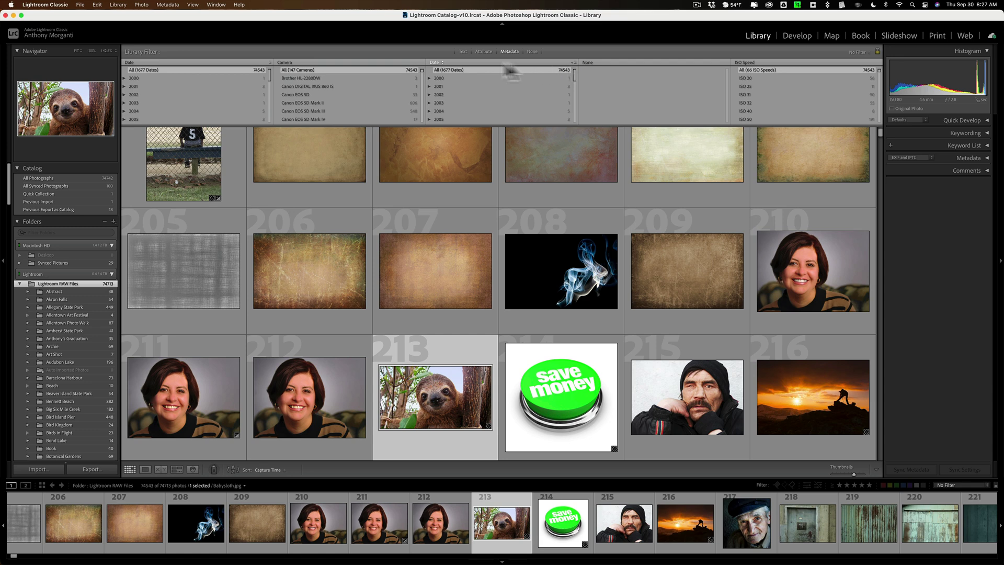
click(439, 62)
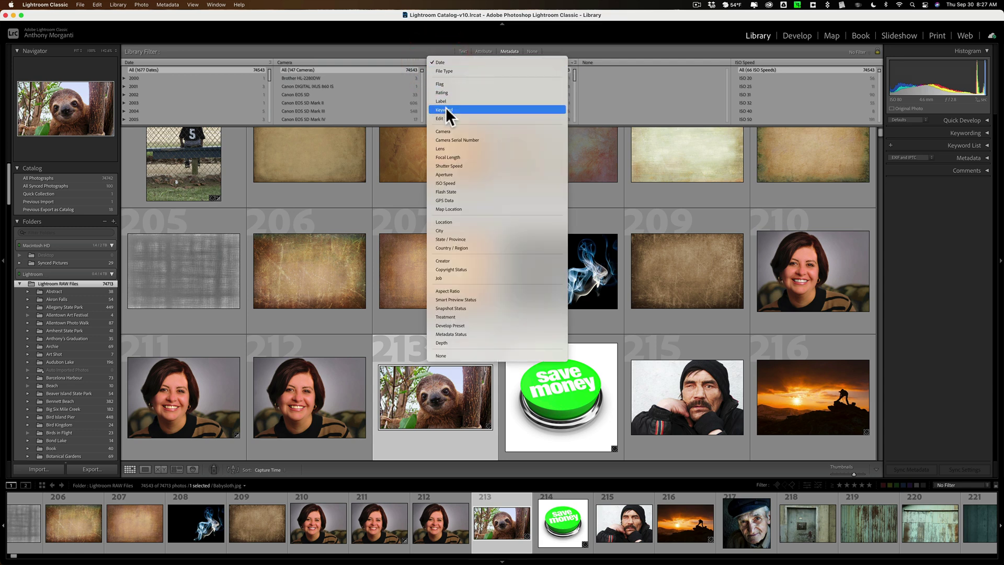
click(445, 148)
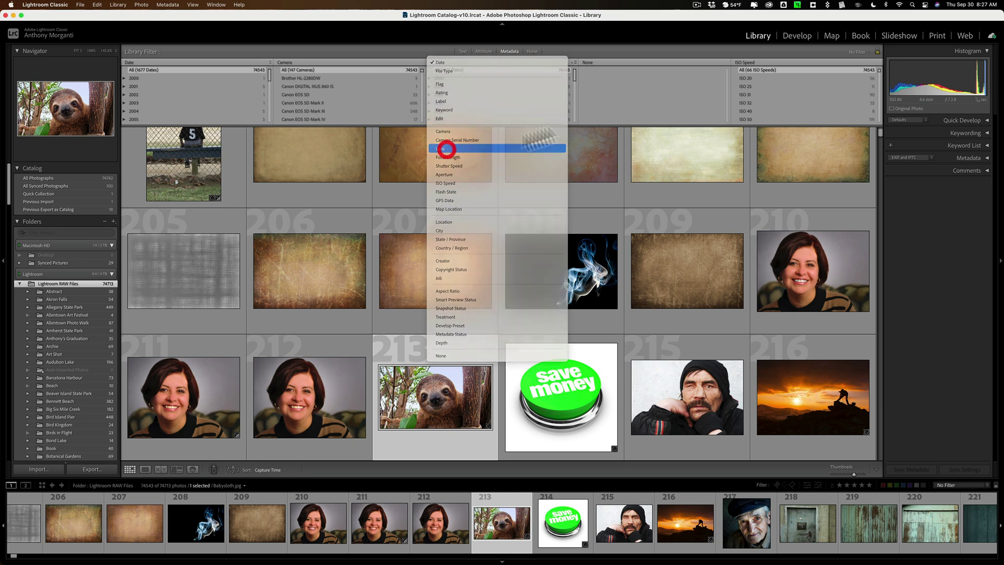
Set the metadata filter's fourth column to ISO Speed and remove the duplicate ISO Speed column at the end.
click(596, 62)
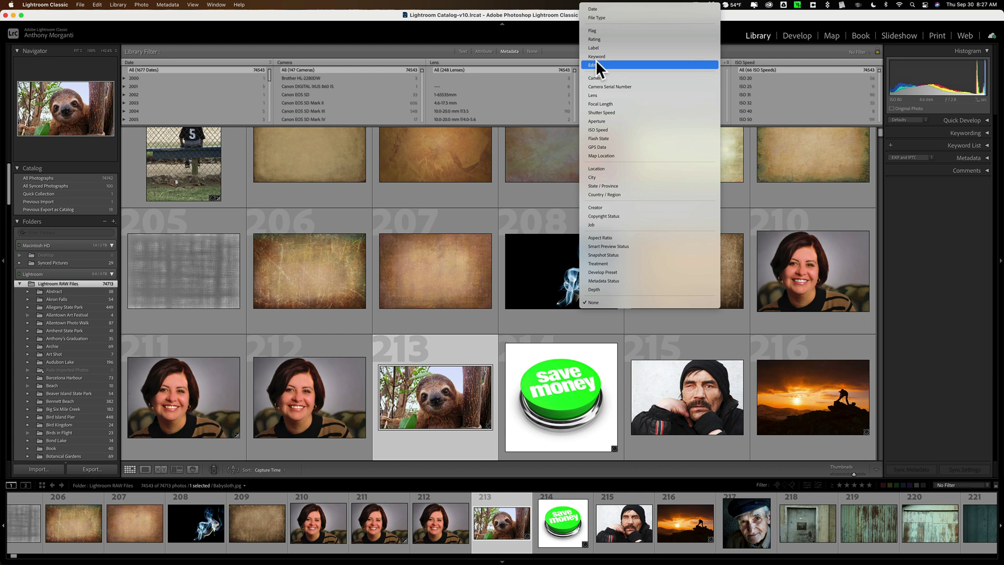
click(597, 128)
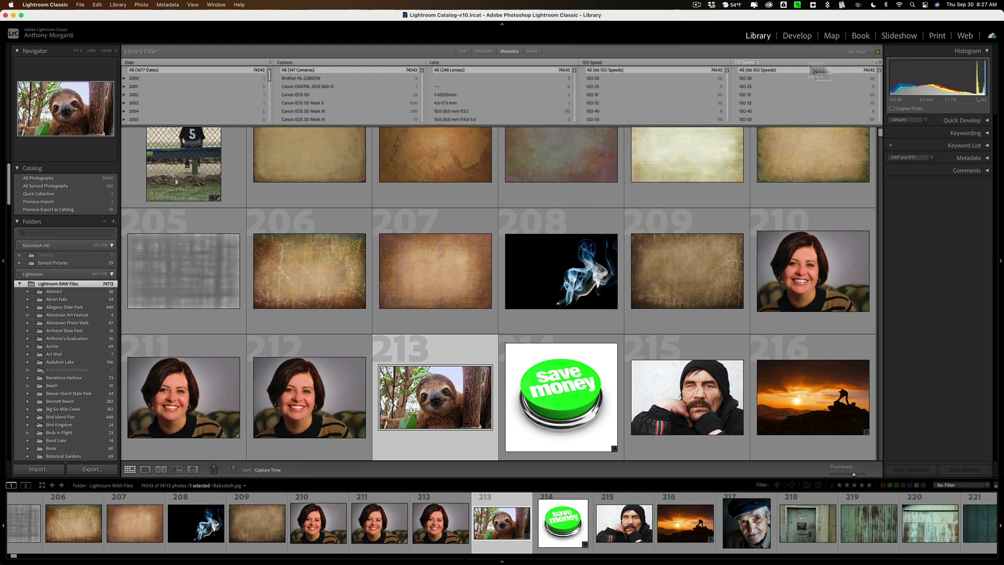
click(878, 62)
click(889, 76)
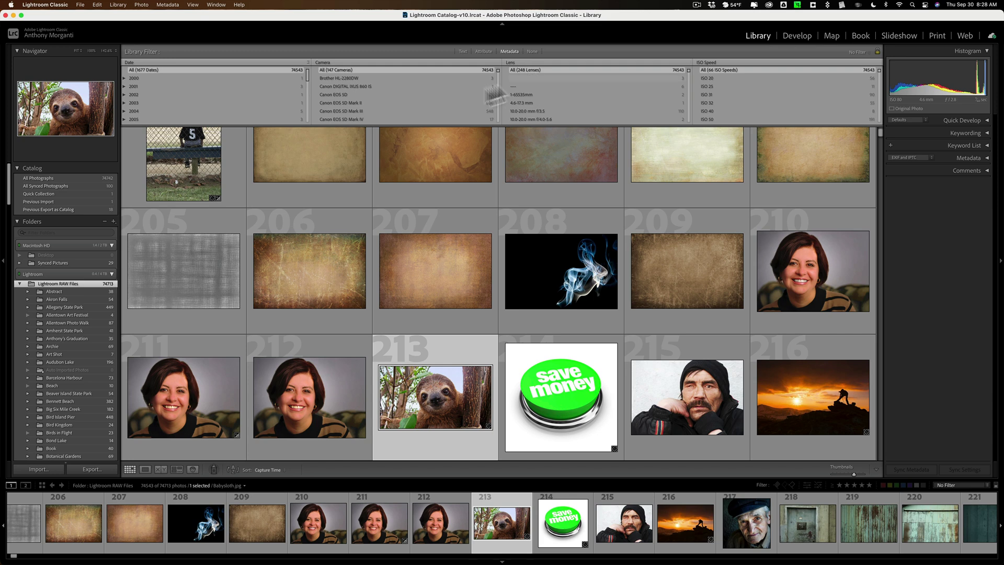
Filter the photos by the text "think" in any searchable field and display the attribute filter alongside it.
click(462, 51)
click(796, 63)
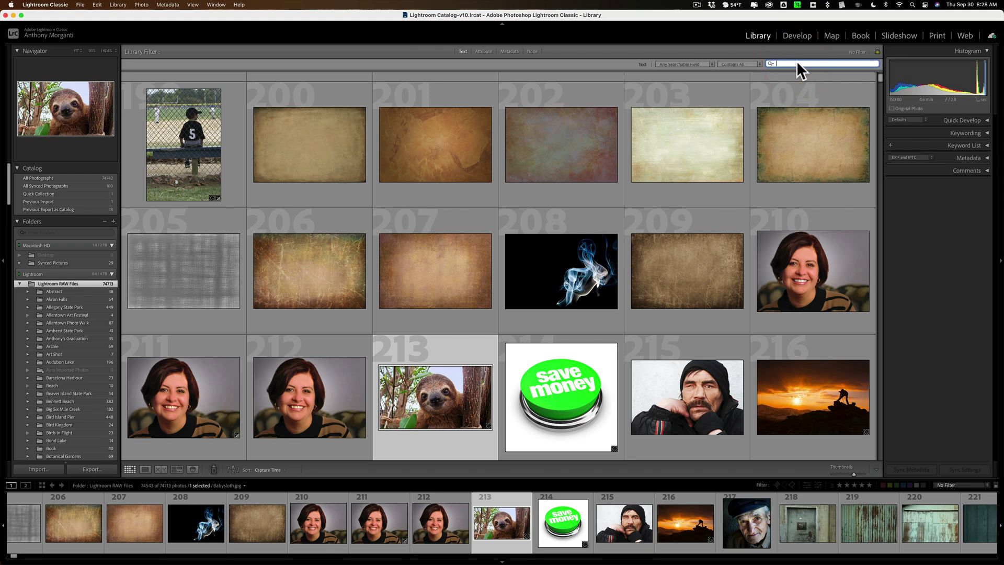
text(think)
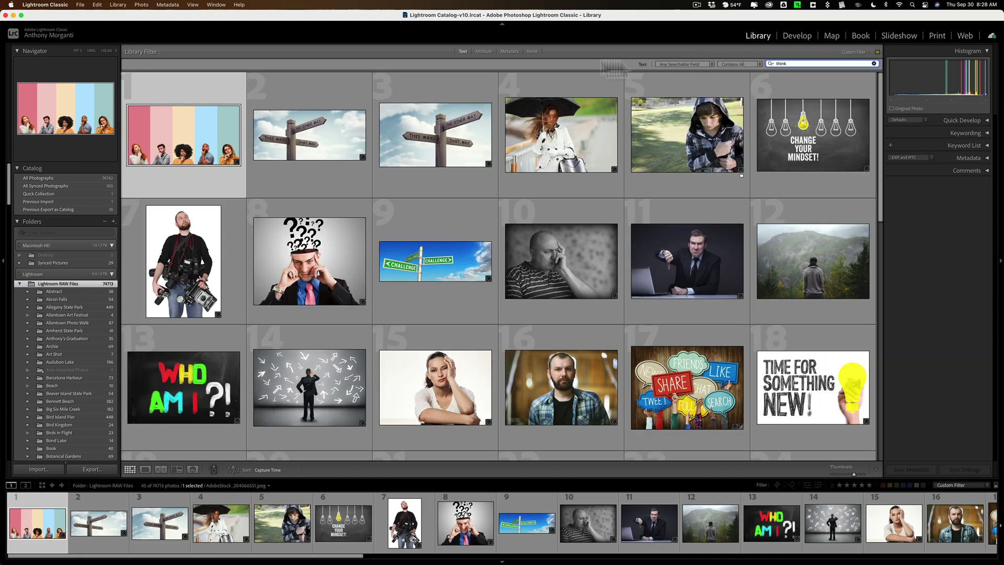
key(Return)
click(482, 52)
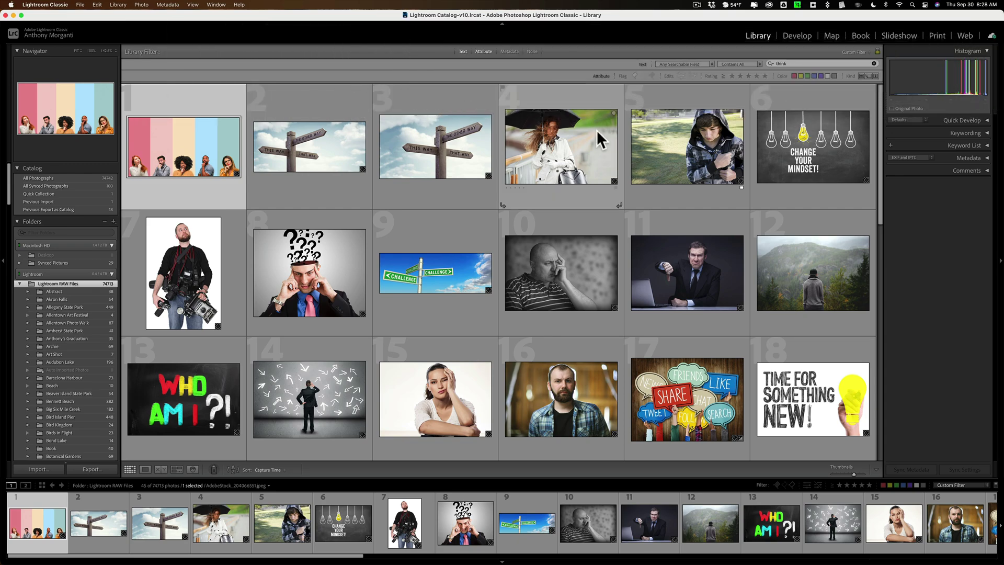
Flag the umbrella woman, hooded boy, suited man at a laptop, social-media speech bubbles and woman holding her head as picks.
scroll(598, 130, down, 10)
scroll(597, 130, down, 3)
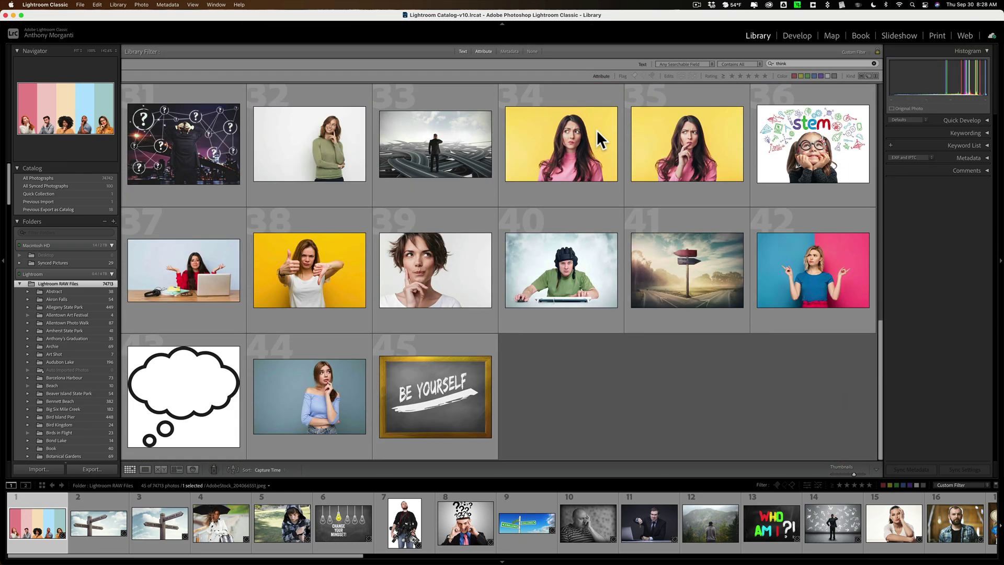
scroll(597, 130, up, 5)
scroll(576, 142, up, 4)
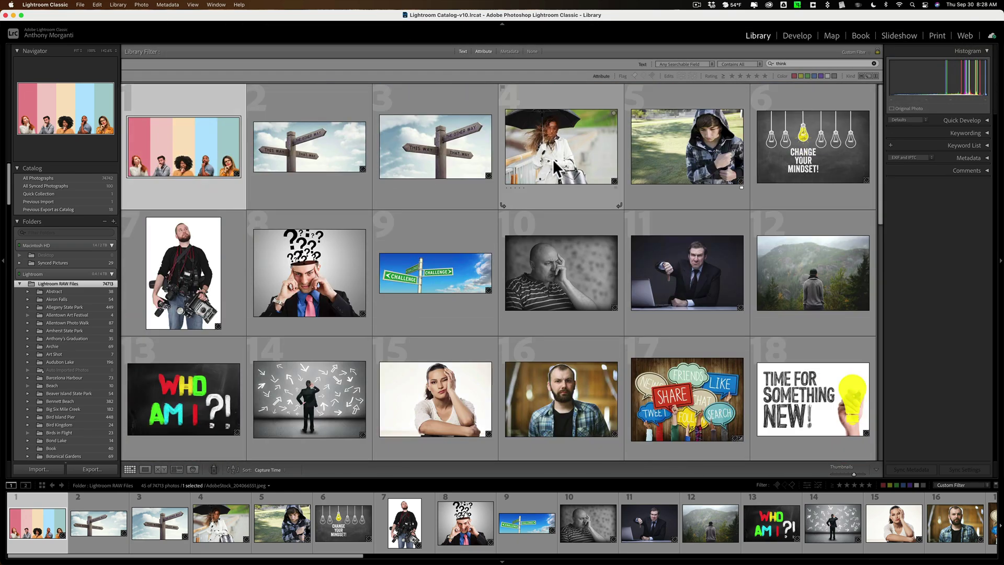
click(502, 88)
click(629, 87)
click(628, 214)
click(629, 340)
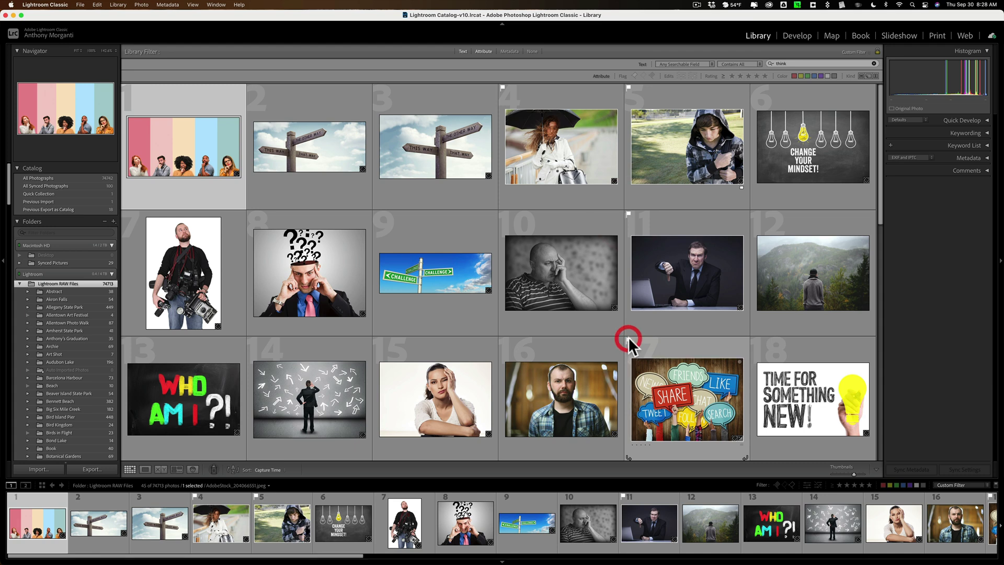
click(375, 341)
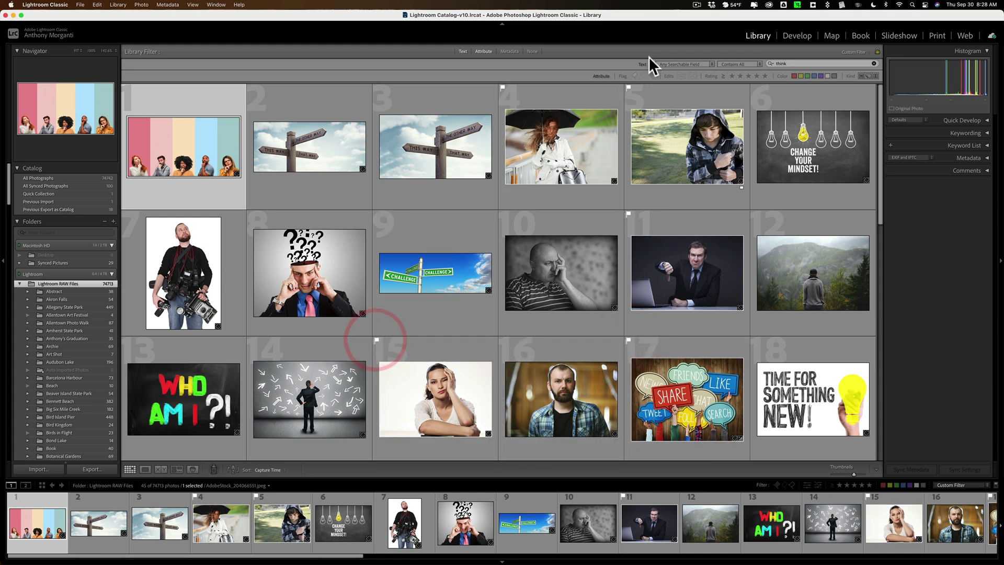
Narrow the "think" results to flagged photos taken with the EF85mm f/1.8 USM lens.
click(634, 75)
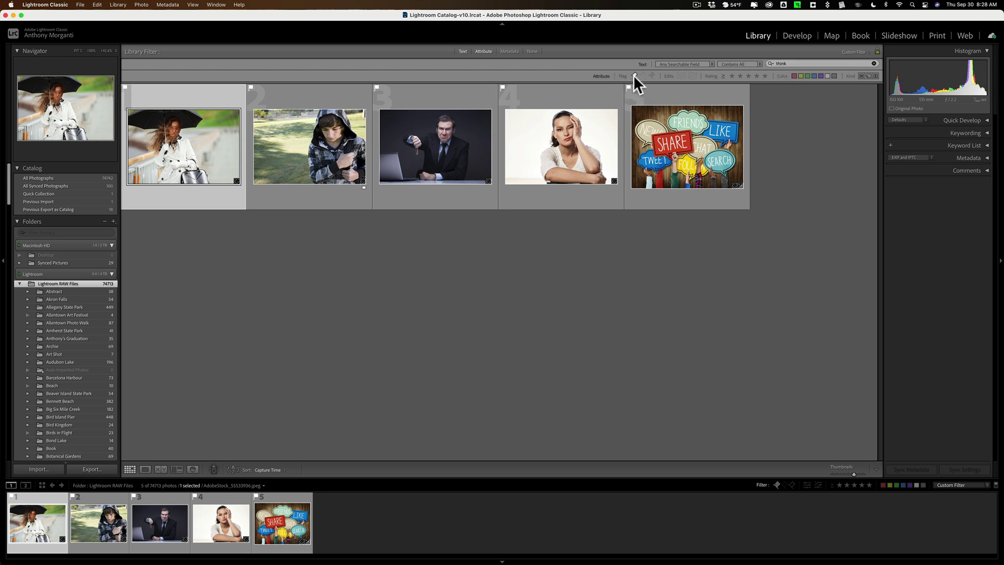
click(513, 51)
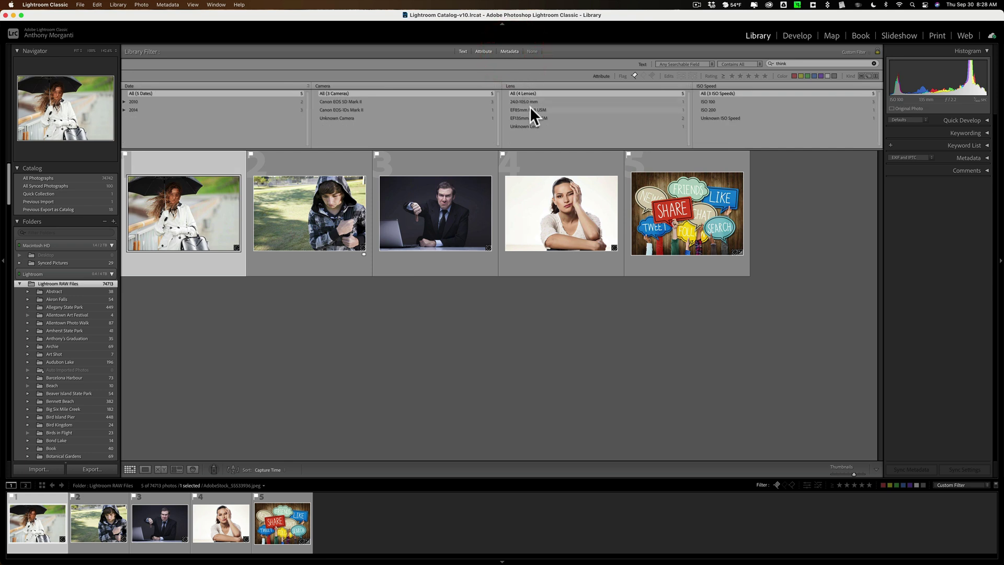
click(532, 109)
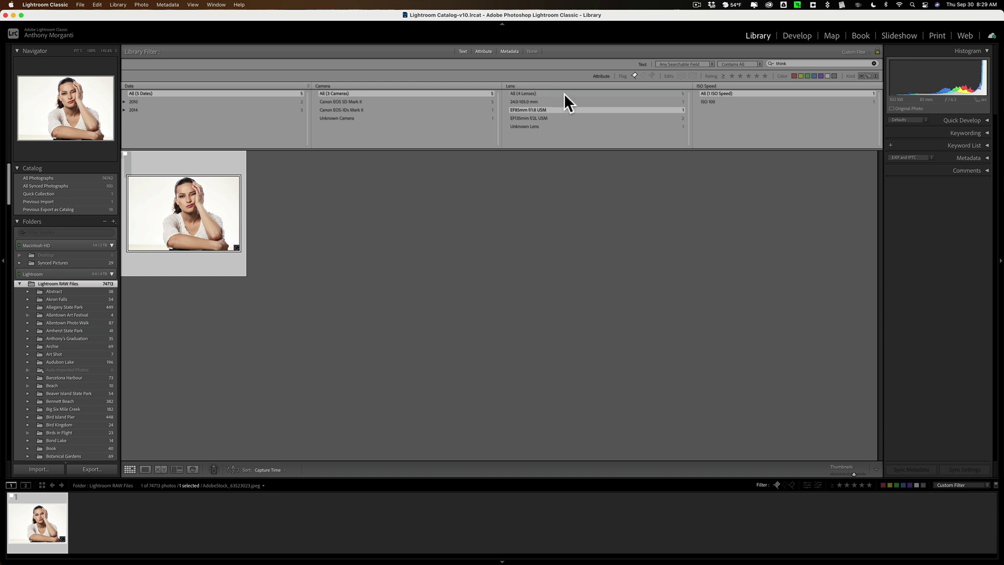
Clear the lens, flag and text filters and set the Library Filter to None.
click(526, 93)
click(635, 74)
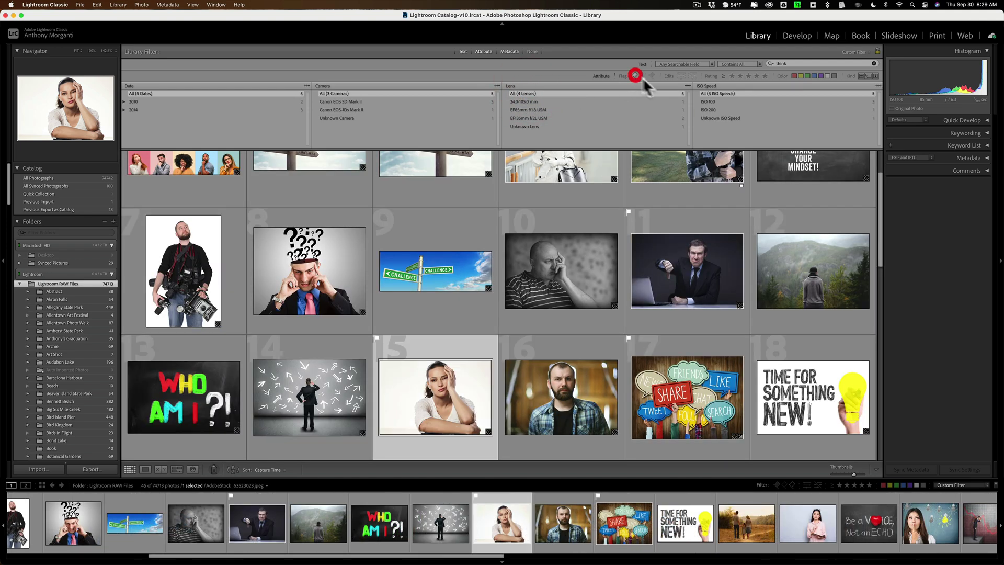
click(873, 64)
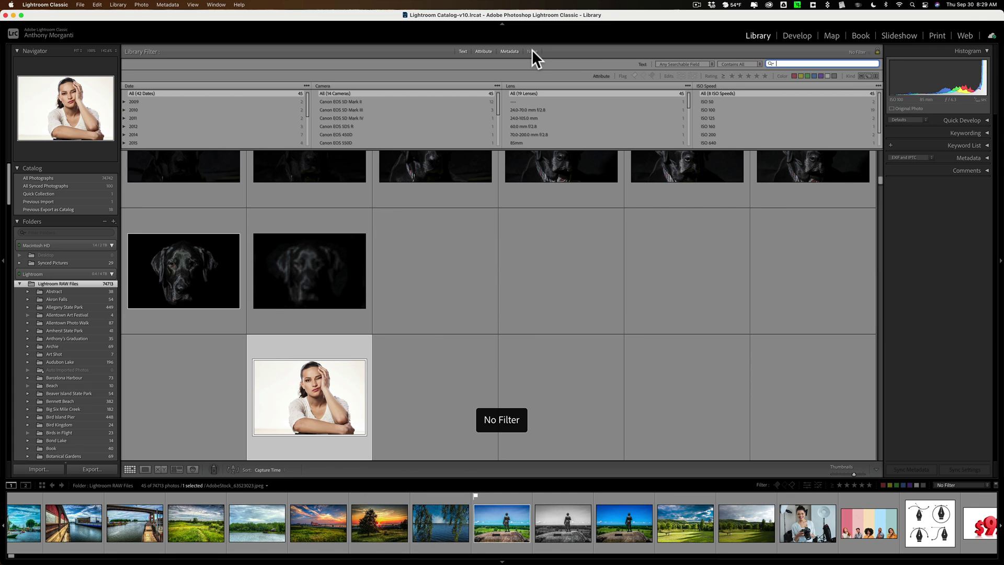
click(532, 51)
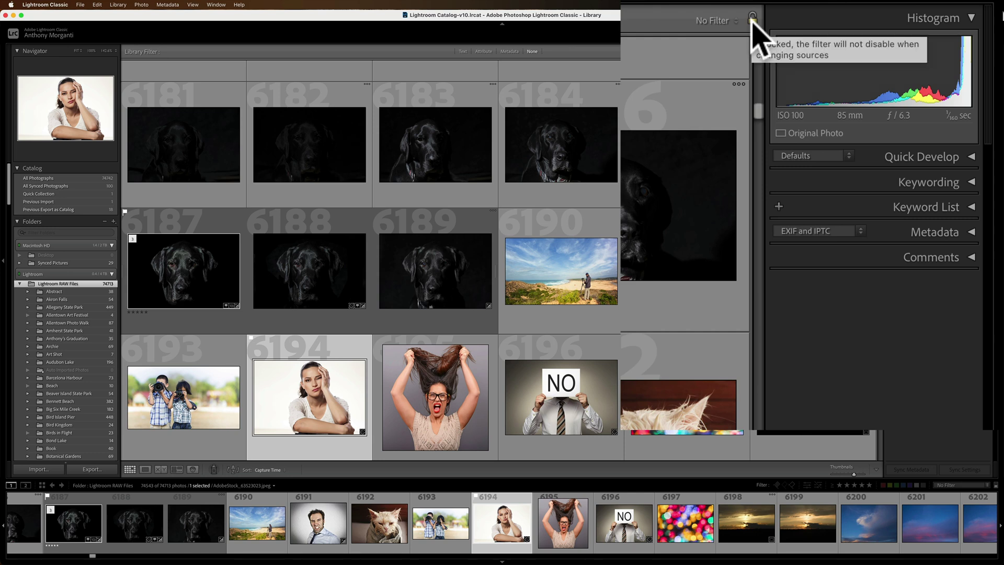
Toggle the Library Filter lock and leave it unlocked so that filters turn off when the source changes.
click(752, 21)
click(752, 20)
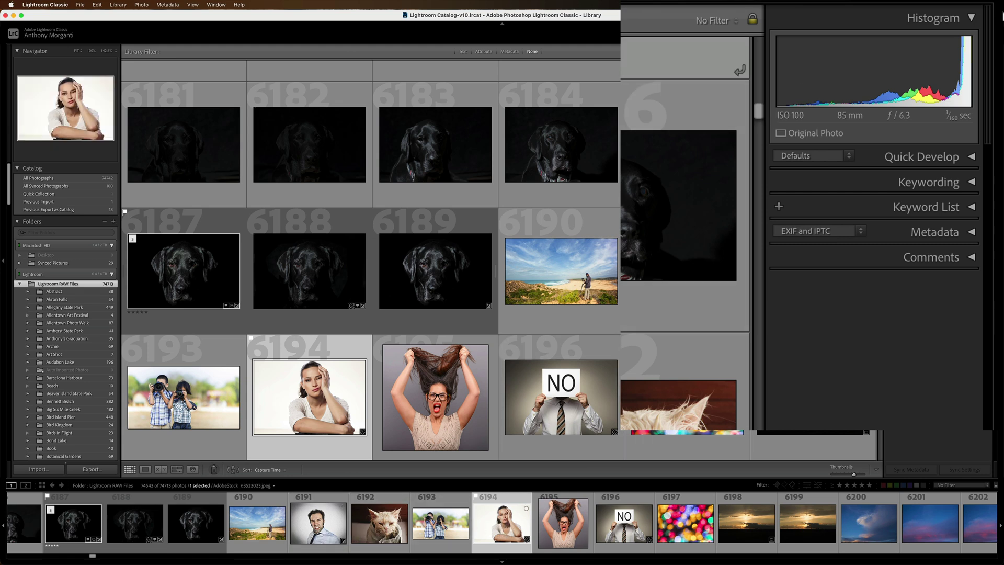
click(753, 21)
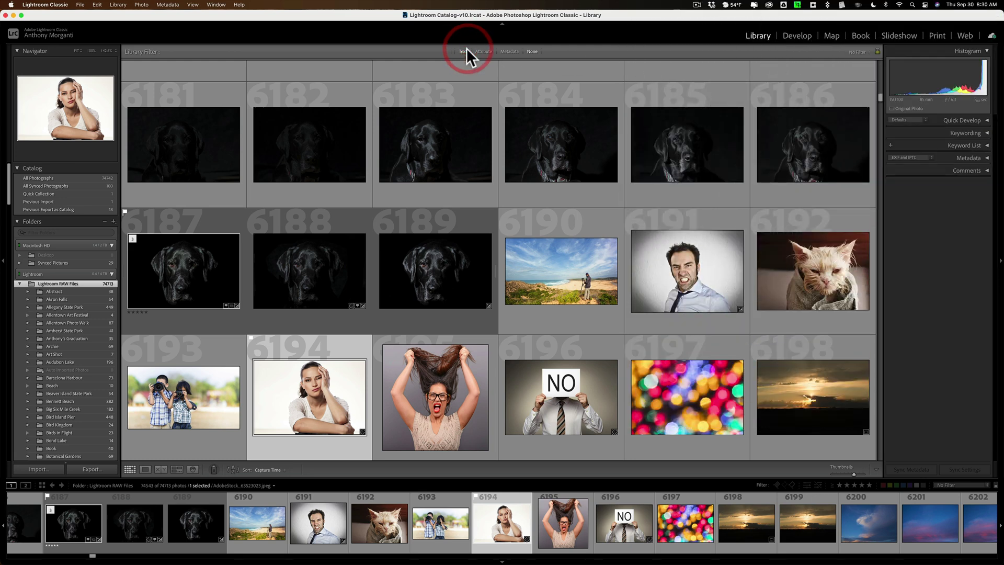
Filter the Lightroom RAW Files folder by the text "think" in any searchable field and browse the matching photos.
click(463, 51)
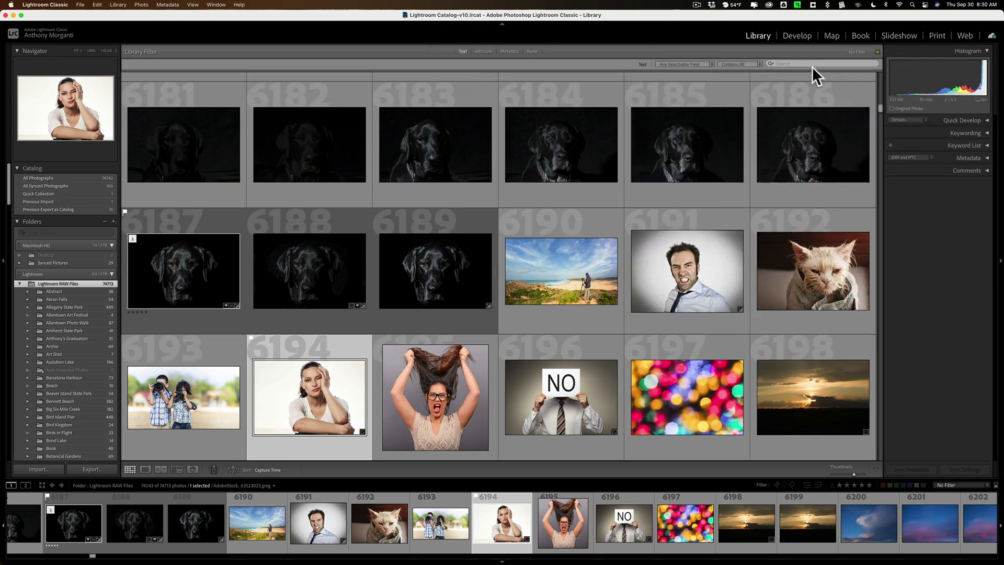
click(802, 64)
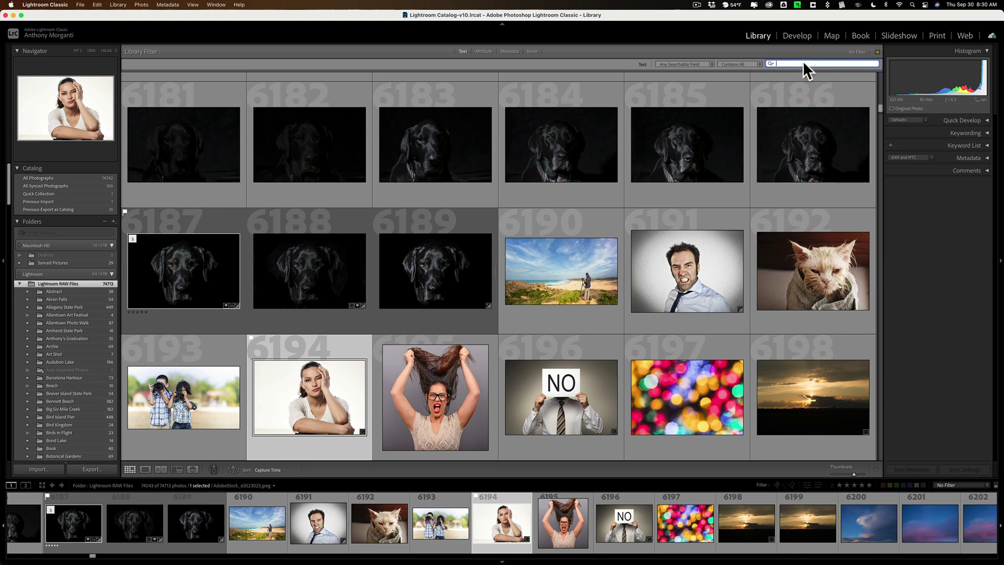
text(think)
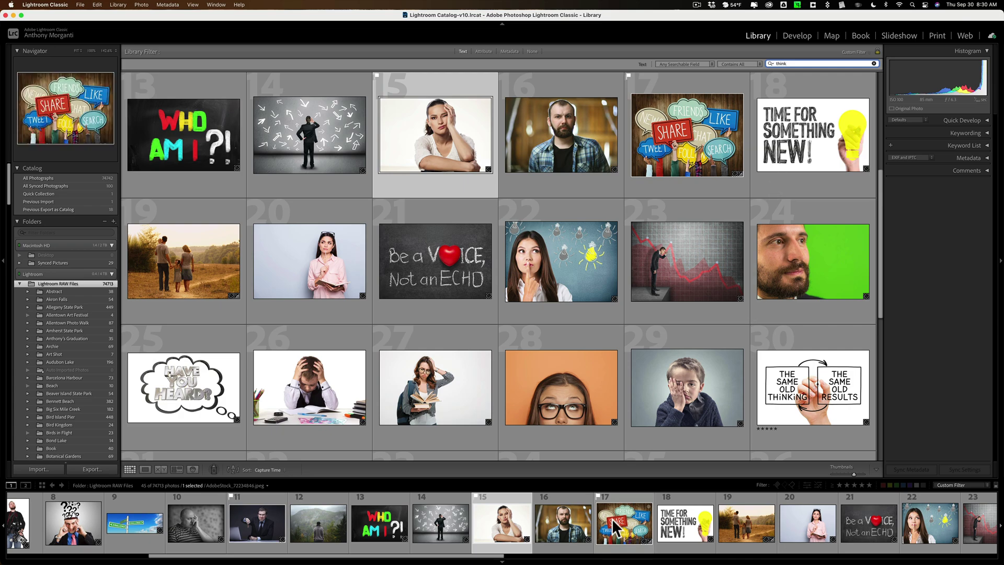
scroll(607, 522, down, 5)
scroll(607, 522, up, 5)
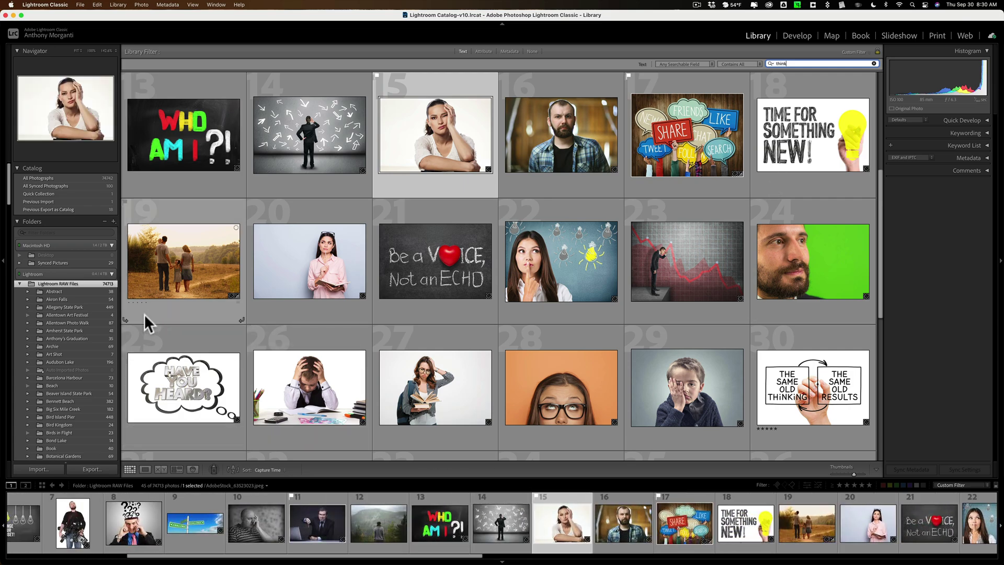
Switch to the Allegany State Park folder and back to Lightroom RAW Files, and turn the "think" text filter back on.
click(71, 305)
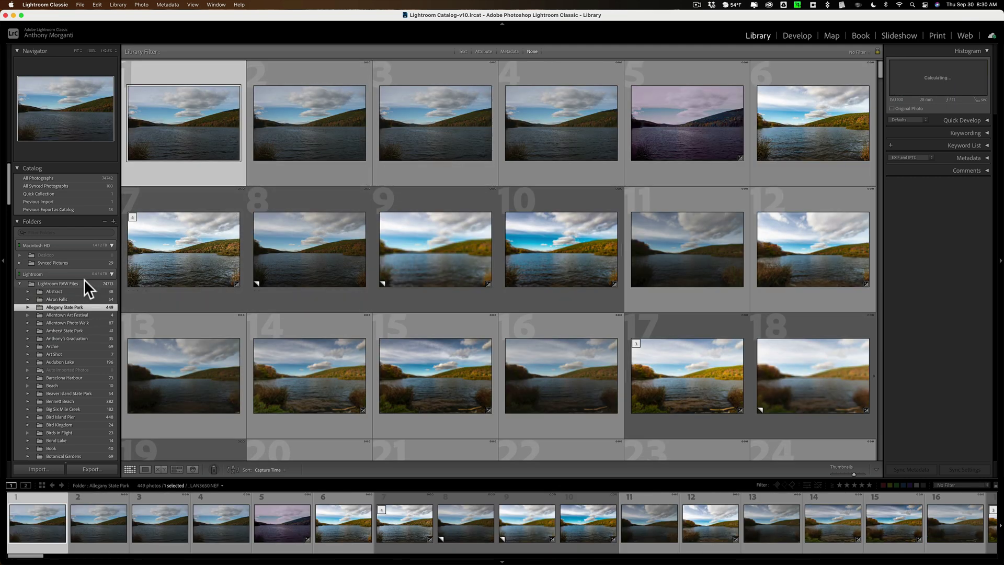
click(83, 281)
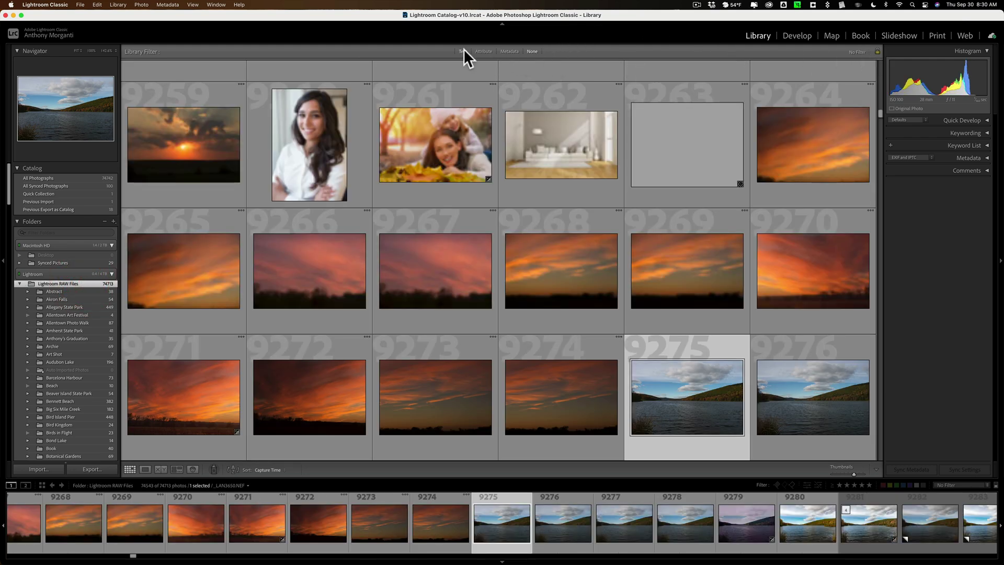
click(464, 52)
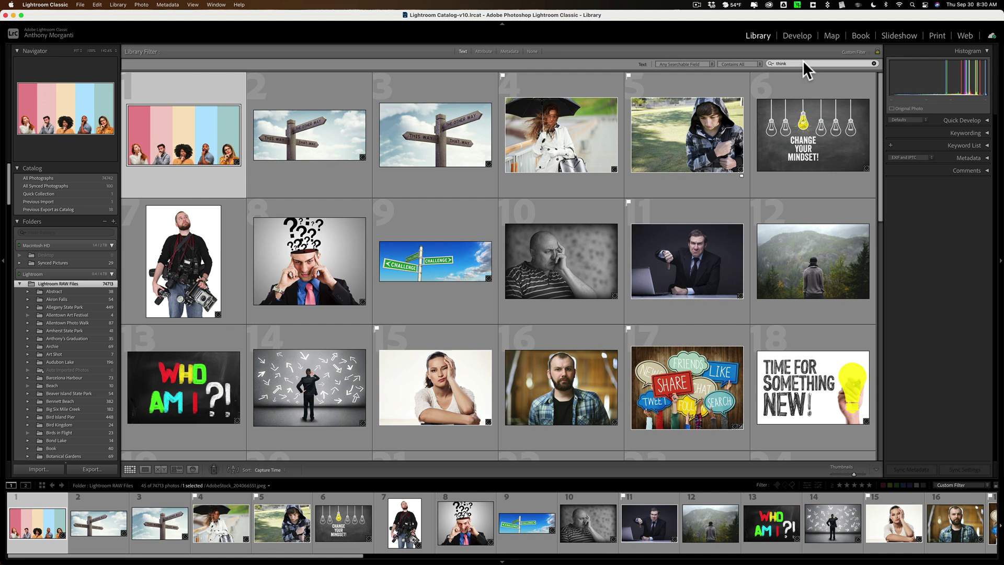
Lock the filter, view the Allegany State Park folder with it applied, and clear the search text before returning to Lightroom RAW Files.
click(878, 50)
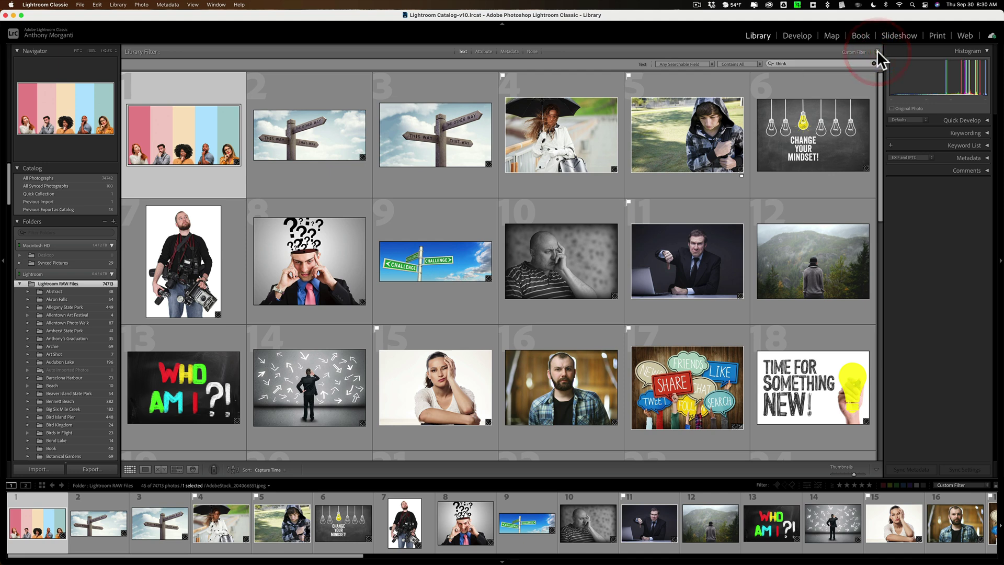
click(70, 307)
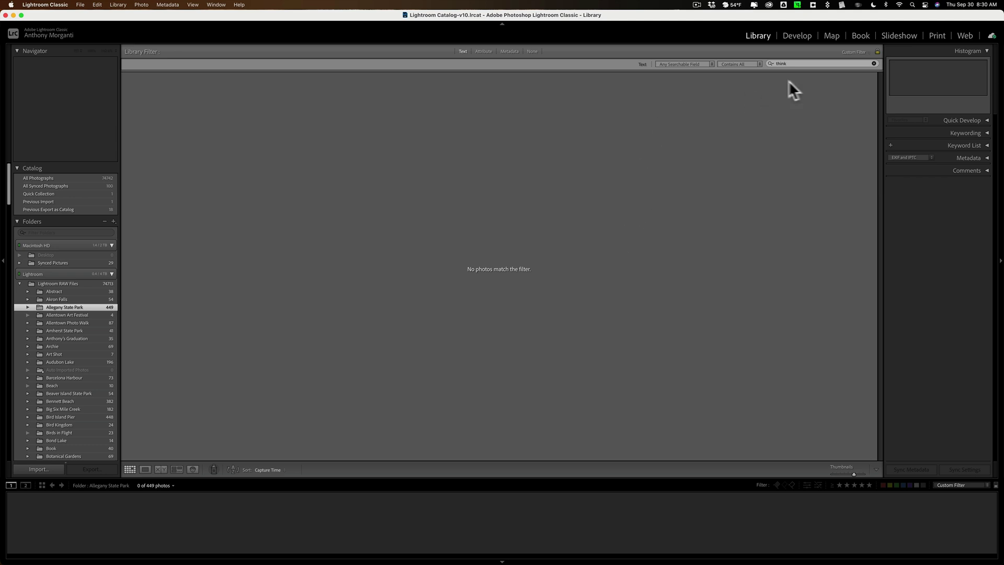
click(874, 64)
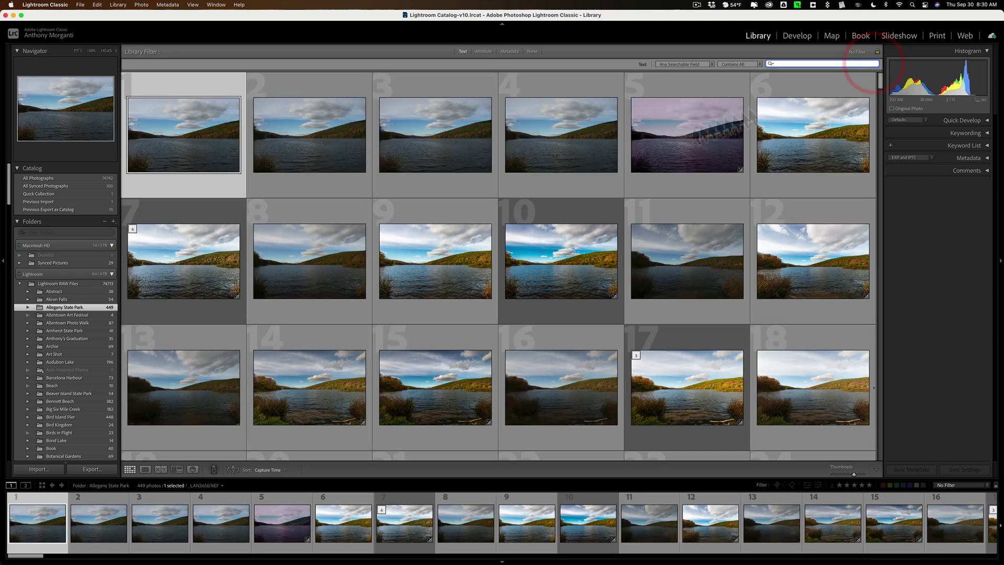
click(84, 283)
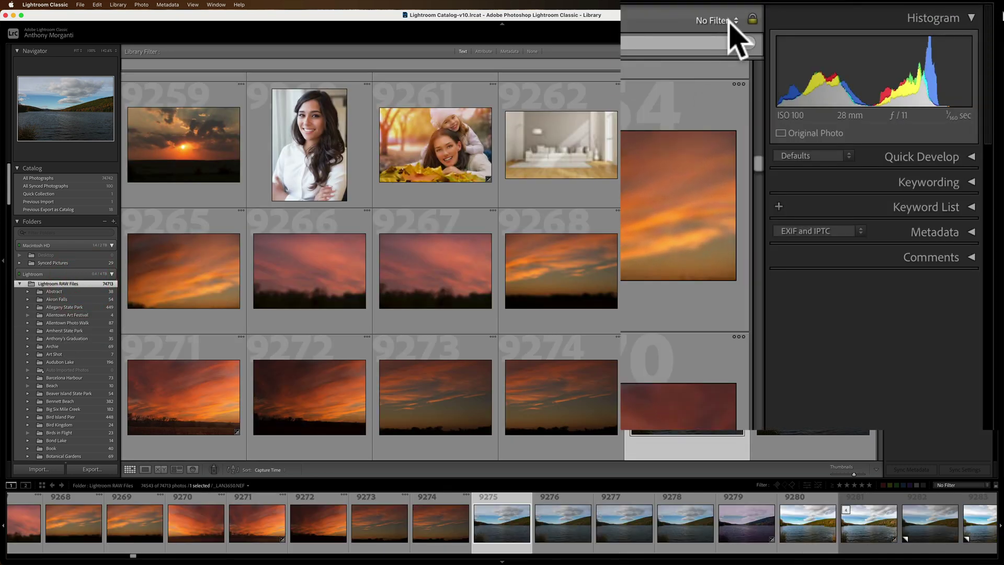
Look over the filter presets and switch the filter bar to attribute and on to metadata, applying no preset.
click(730, 21)
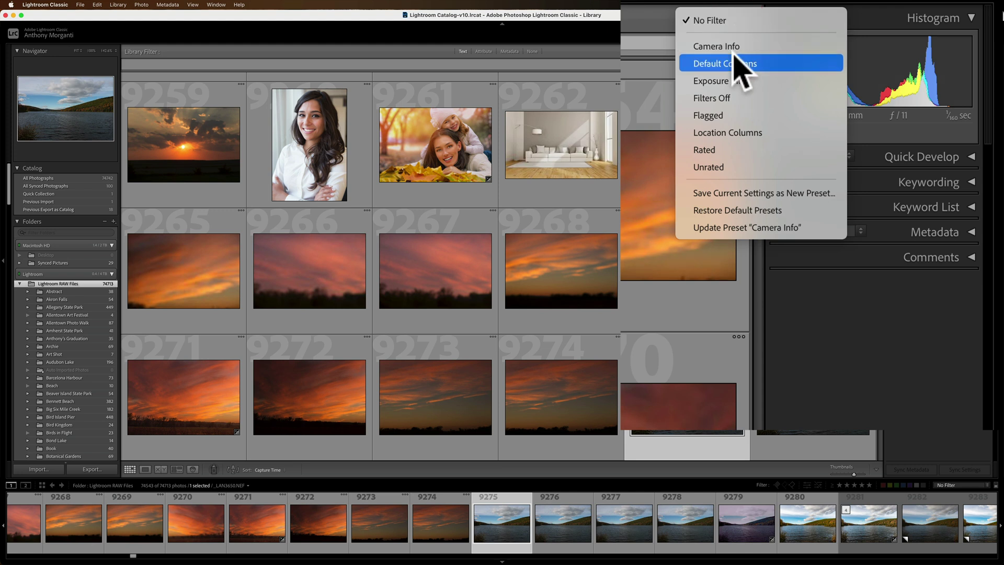
click(654, 50)
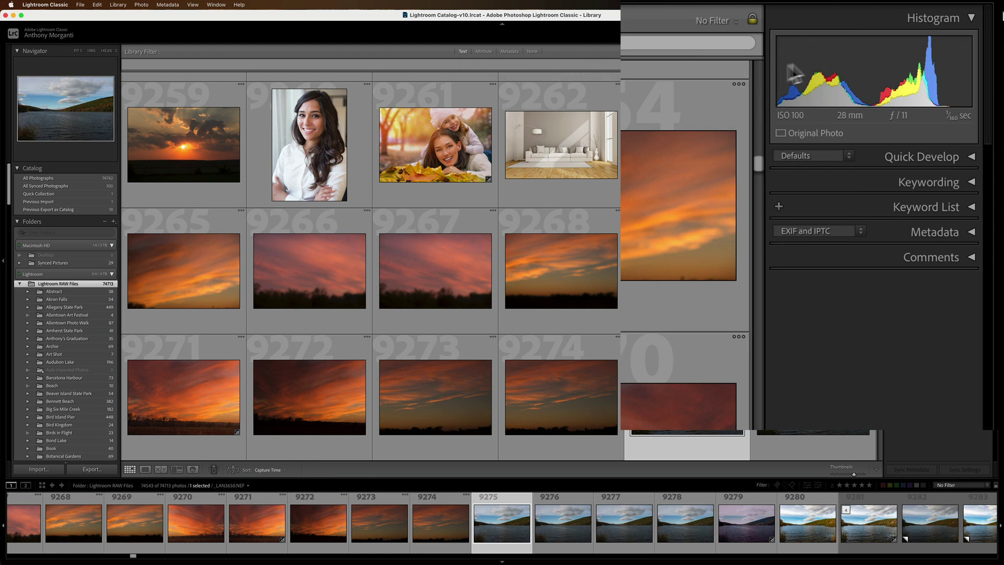
click(485, 52)
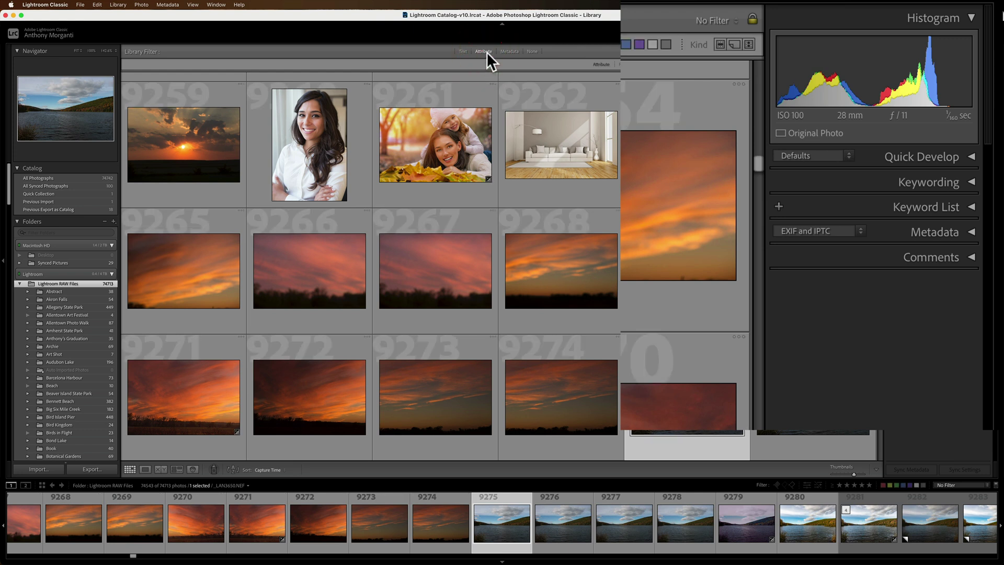
click(505, 50)
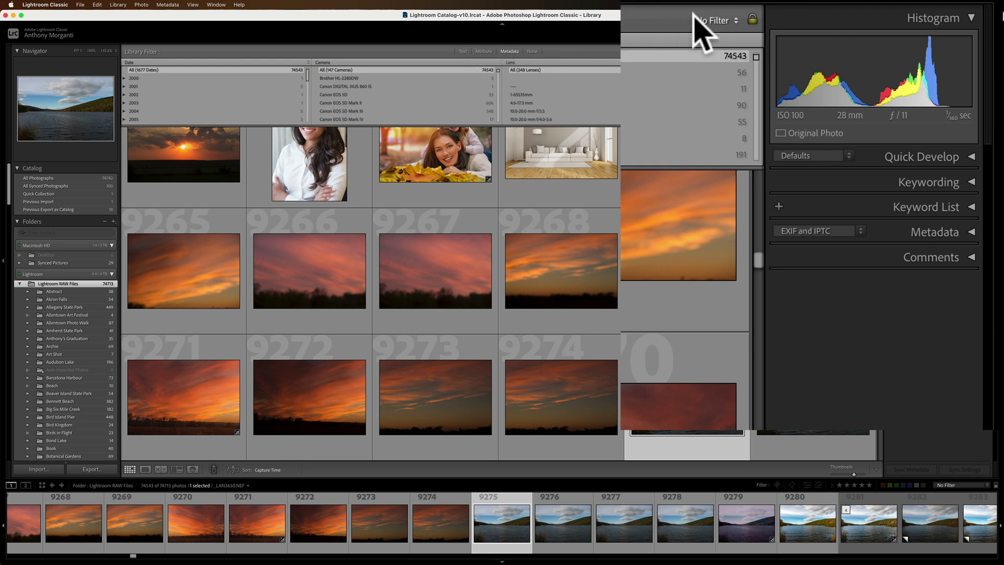
Examine the available filter presets and the options for saving, restoring and updating them, without applying any.
click(719, 22)
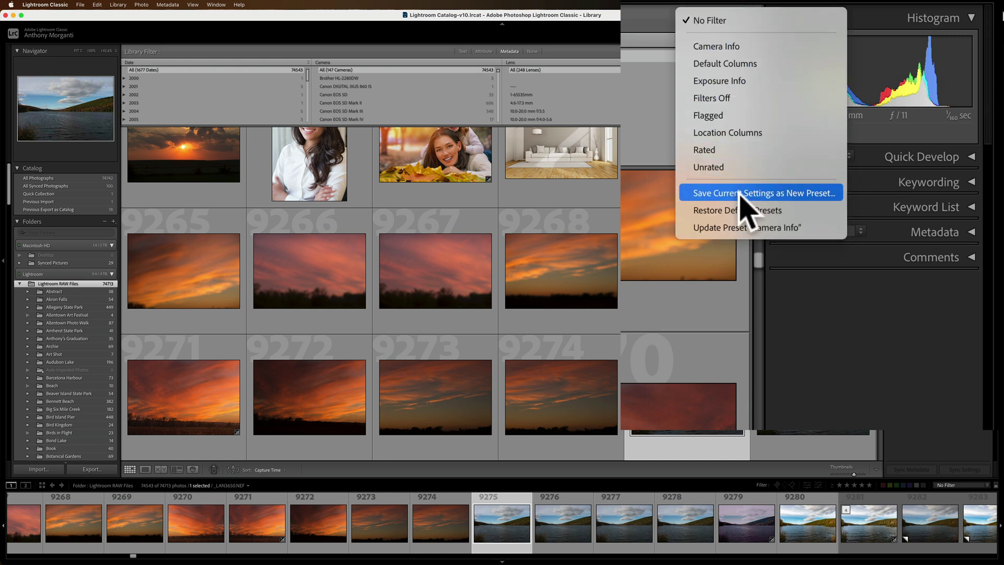
click(761, 45)
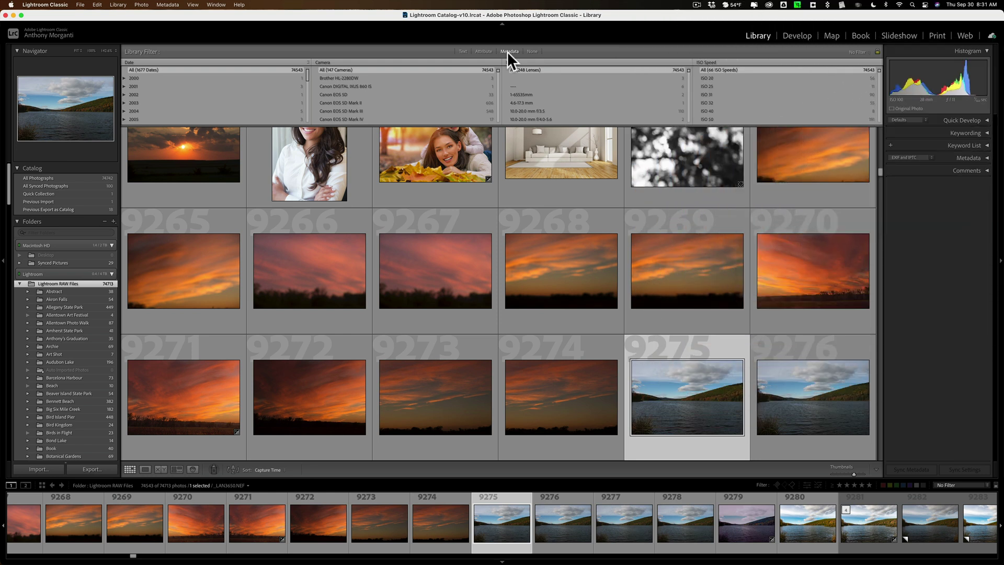
click(852, 51)
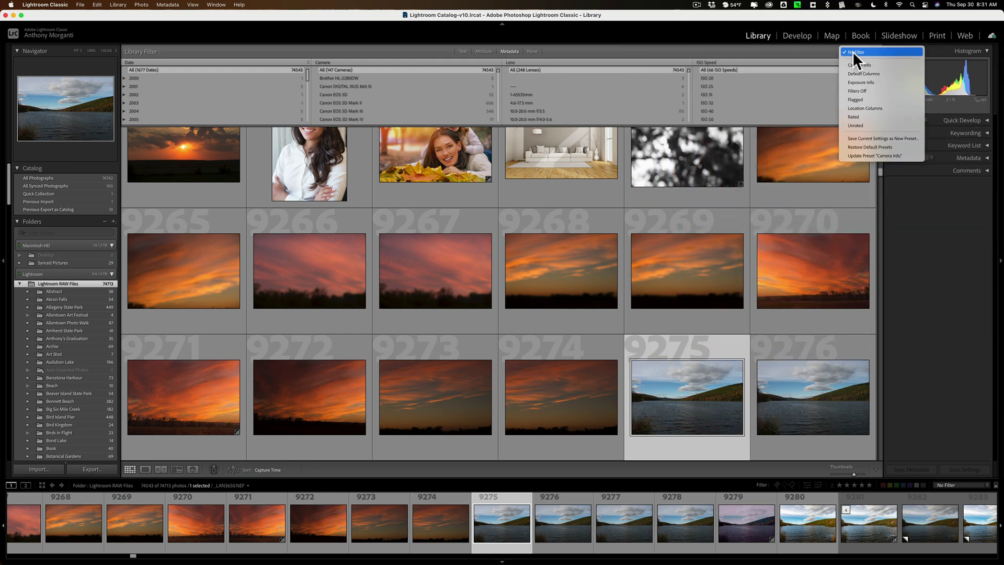
click(825, 49)
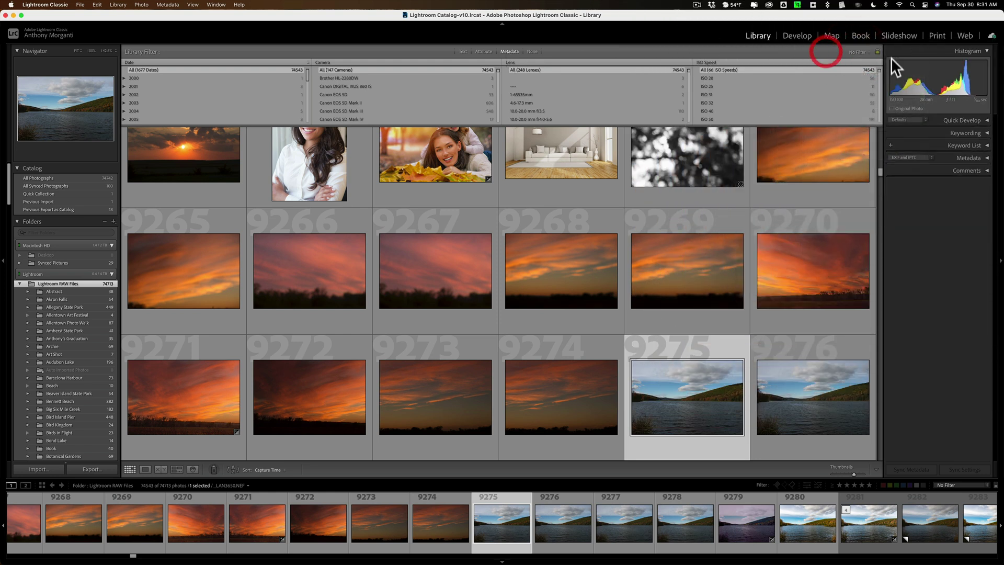
click(858, 51)
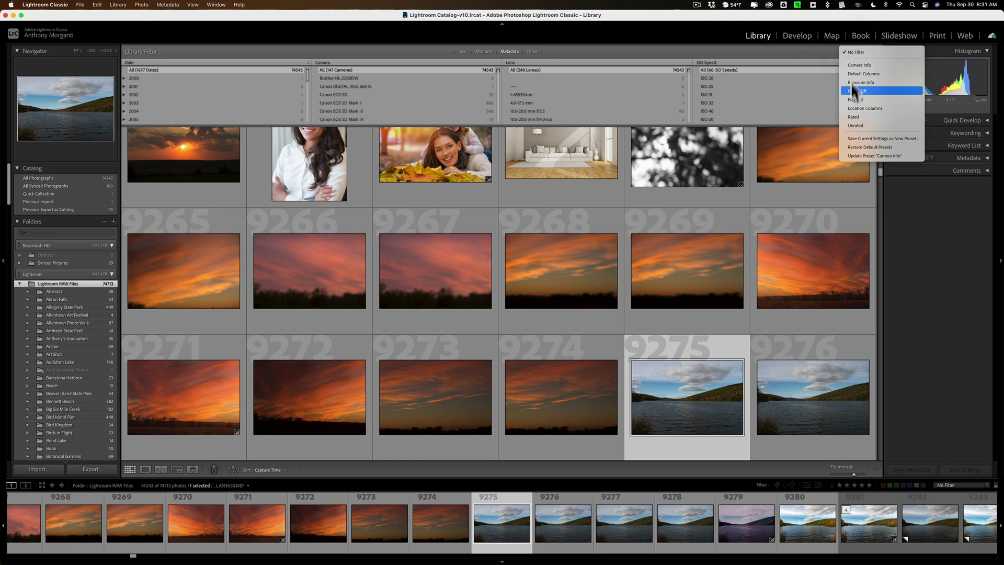
click(793, 46)
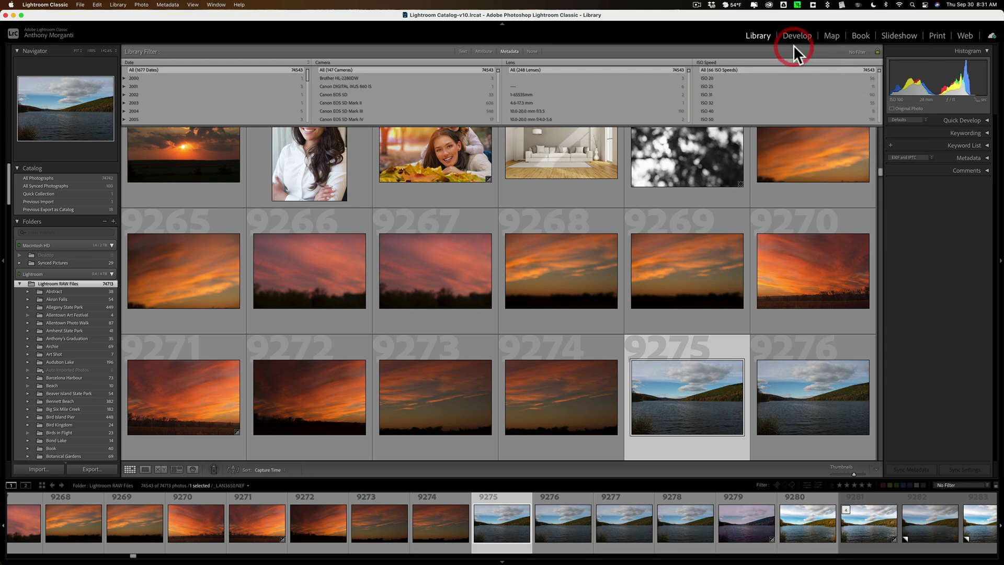
Switch the filter bar from metadata to the text filter.
click(461, 50)
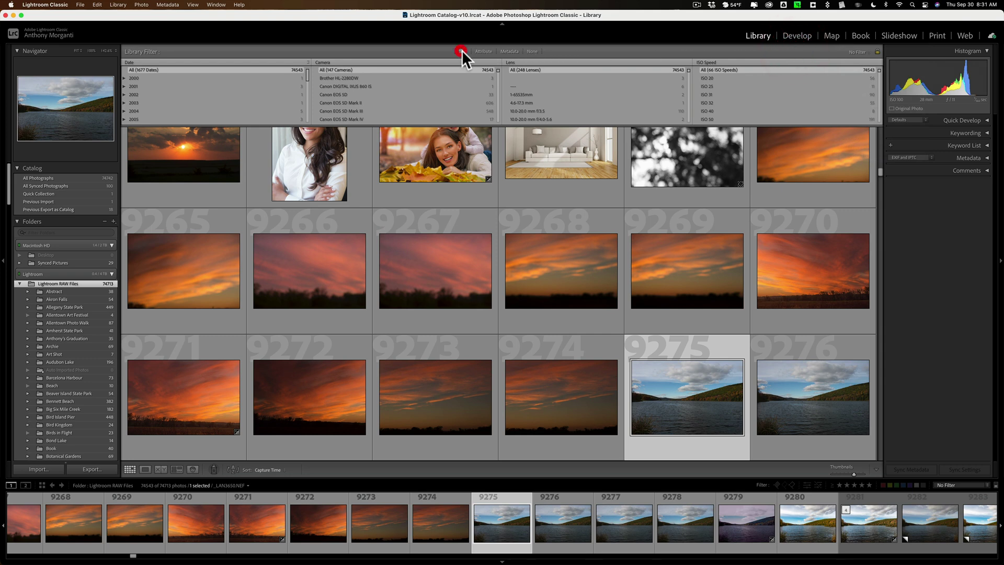